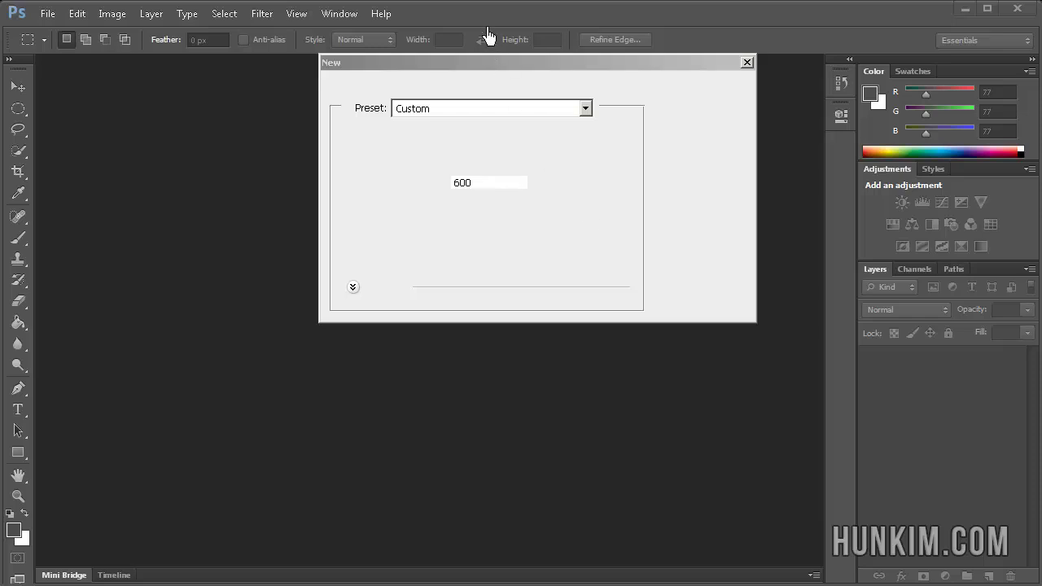
Create a new 800 × 600 pixel transparent document
left_click(513, 67)
left_click_drag(535, 73, 477, 68)
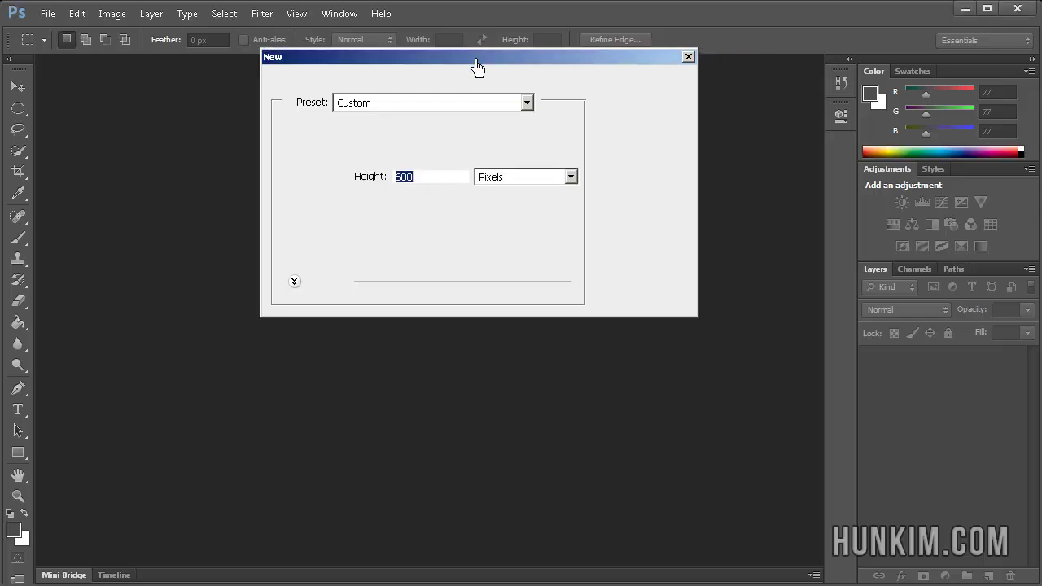
key("Tab")
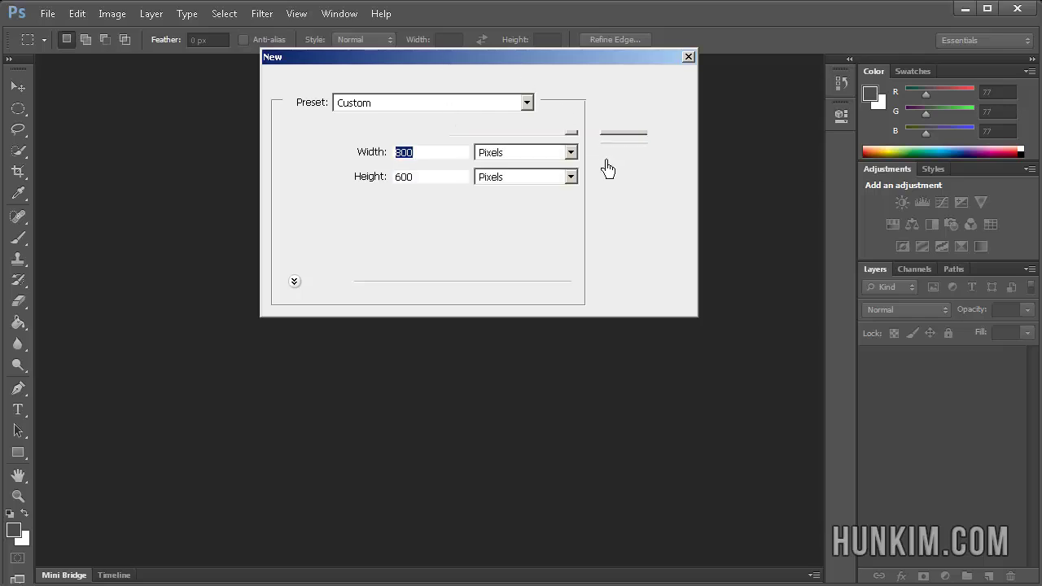
key("Return")
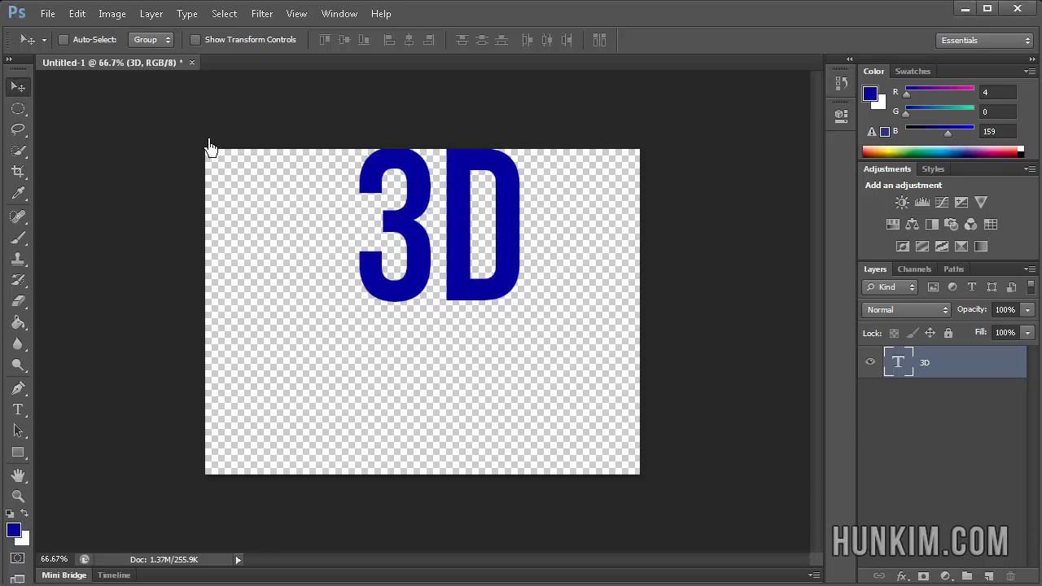
Drag the dark-blue 3D text layer down to the centre of the canvas
left_click_drag(395, 228, 389, 294)
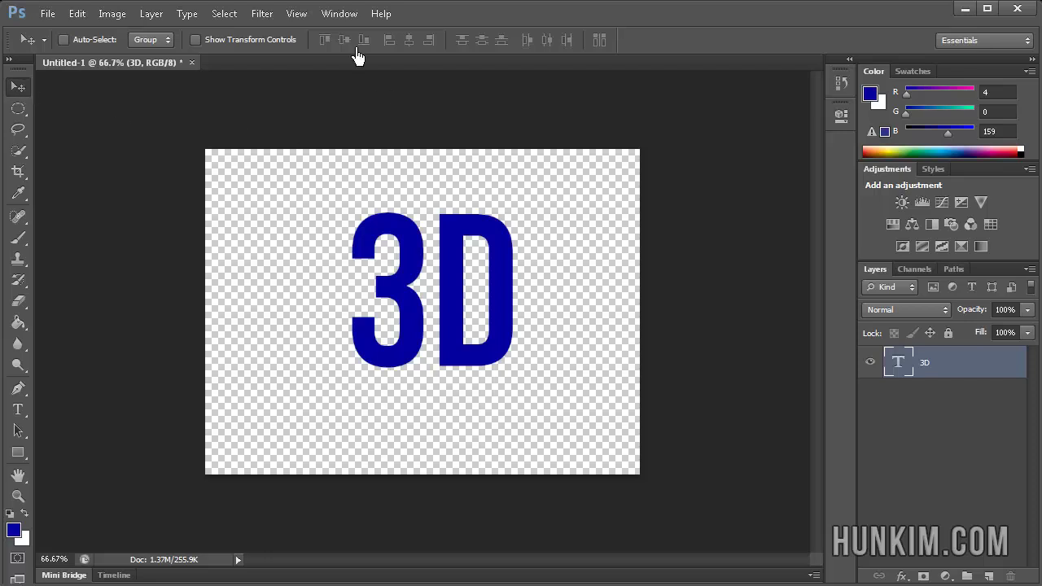
Nudge the 3D text slightly, then stack twenty offset duplicates of the layer
key("Down")
key("Down")
key("Down")
key("Down")
key("Down")
key("Down")
key("Down")
key("Down")
key("Down")
key("Down")
key("Down")
key("Down")
key("Down")
key("Down")
key("Down")
key("Down")
key("Down")
key("Down")
key("Down")
key("Down")
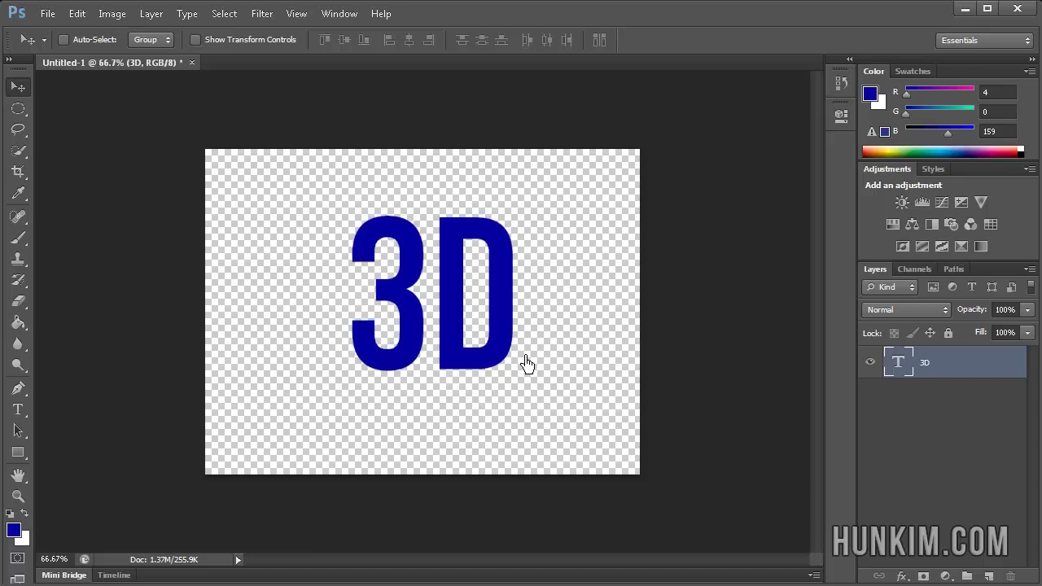
key("Down")
key("Down")
key("Down")
key("Down")
key("Down")
key("Down")
key("Down")
key("Down")
key("Down")
key("Down")
key("Down")
key("Down")
key("Down")
key("Down")
key("Down")
key("Down")
key("Down")
key("Down")
key("Left")
key("Left")
key("Left")
key("Left")
key("Down")
key("Down")
key("Down")
key("Down")
key("Down")
key("Down")
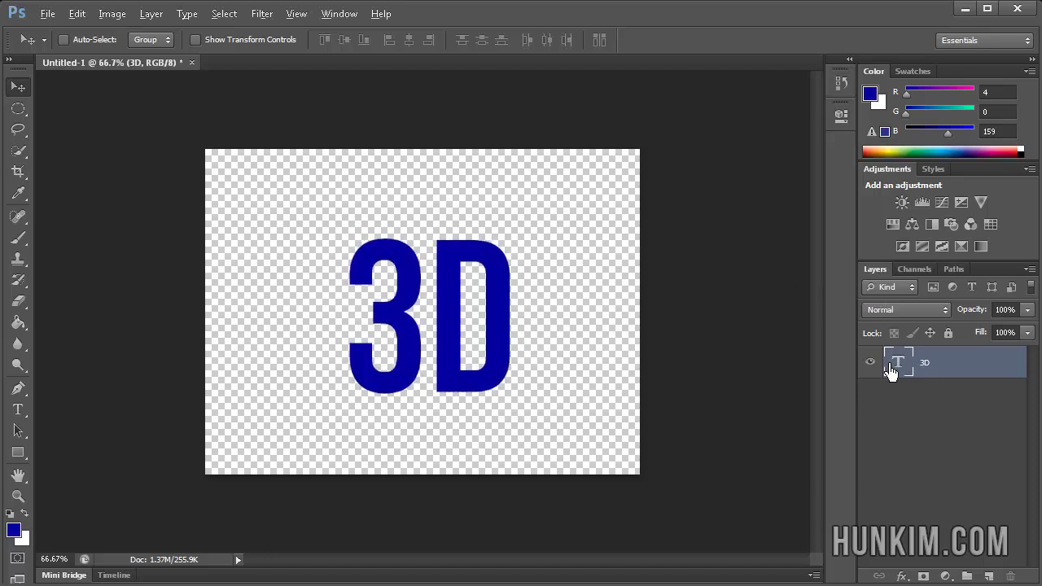
key("ctrl+j")
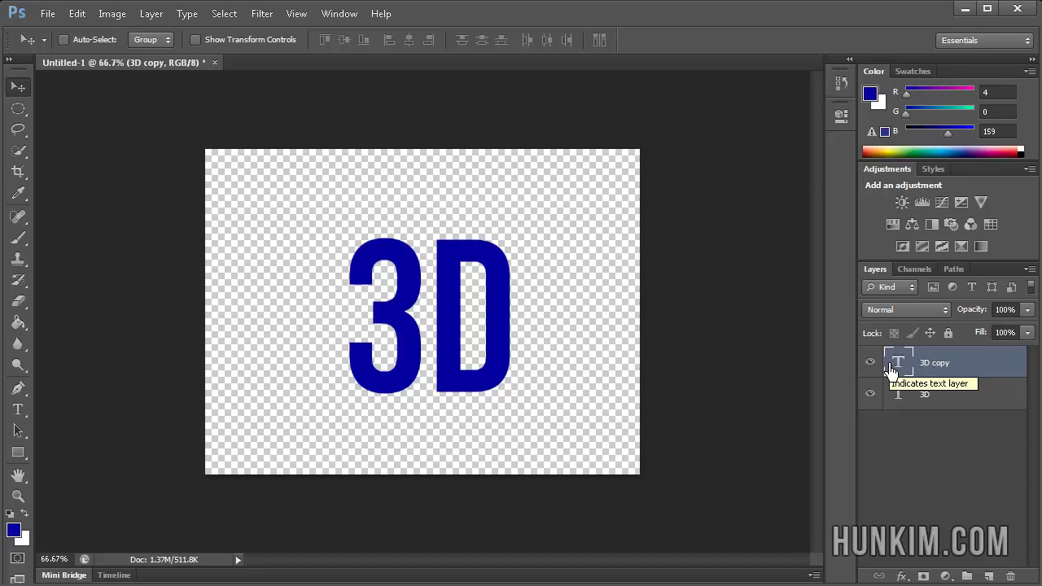
key("ctrl+alt+shift+t")
key("ctrl+alt+shift+t")
key("ctrl+alt+shift+t")
key("ctrl+alt+shift+t")
key("ctrl+alt+shift+t")
key("ctrl+alt+shift+t")
key("ctrl+alt+shift+t")
key("ctrl+alt+shift+t")
key("ctrl+alt+shift+t")
key("ctrl+alt+shift+t")
key("ctrl+alt+shift+t")
key("ctrl+alt+shift+t")
key("ctrl+alt+shift+t")
key("ctrl+alt+shift+t")
key("ctrl+alt+shift+t")
key("ctrl+alt+shift+t")
key("ctrl+alt+shift+t")
key("ctrl+alt+shift+t")
key("ctrl+alt+shift+t")
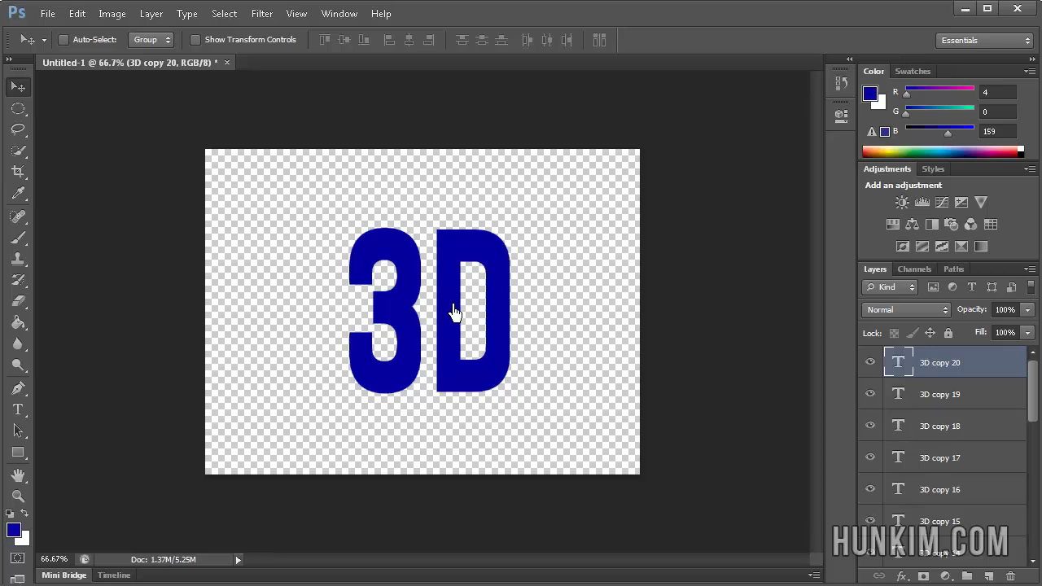
Give the 3D copy 20 layer a light-blue #9893ff Color Overlay
double_click(995, 373)
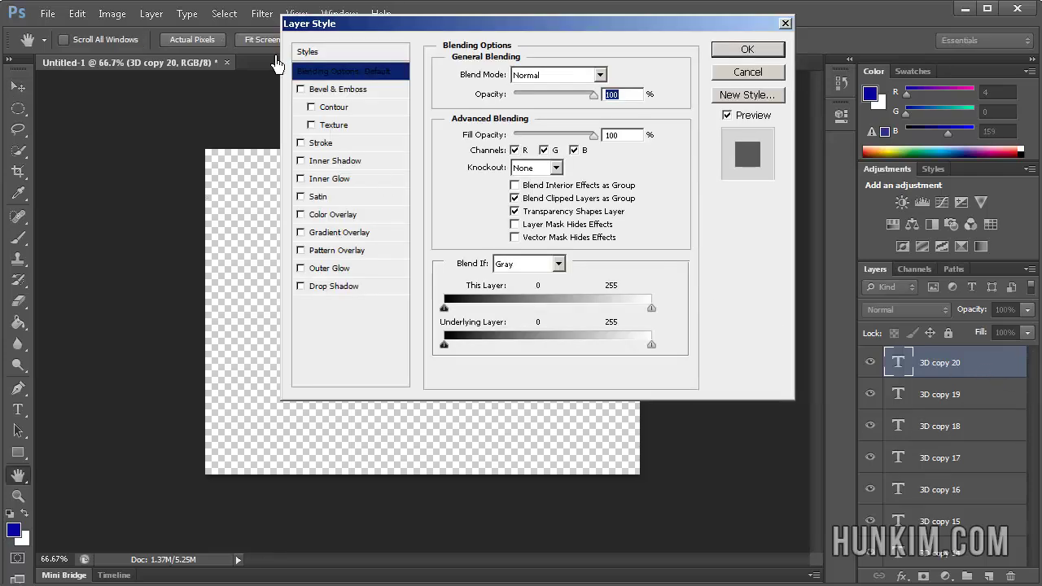
left_click_drag(371, 31, 658, 77)
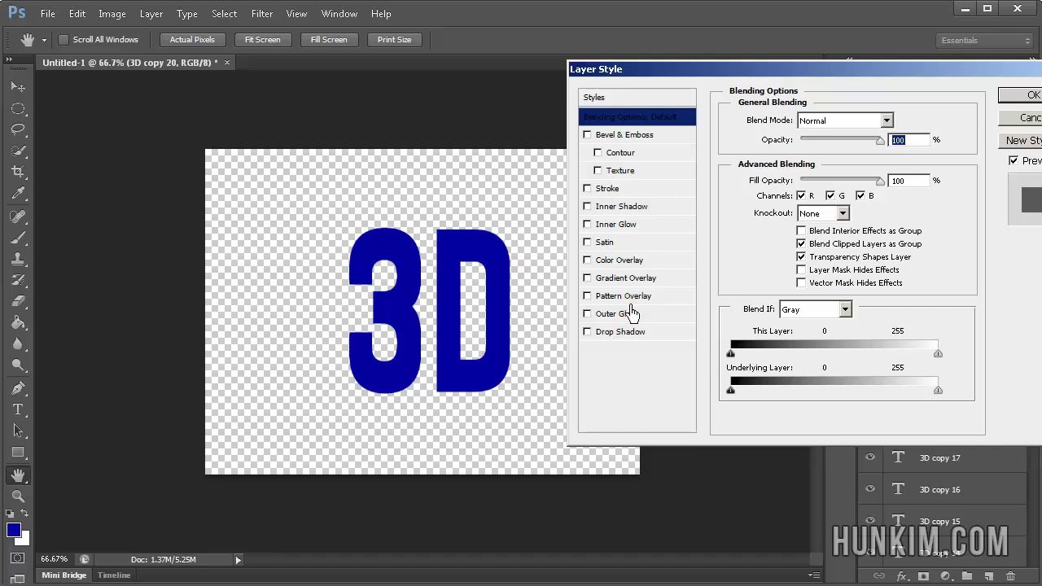
left_click(621, 262)
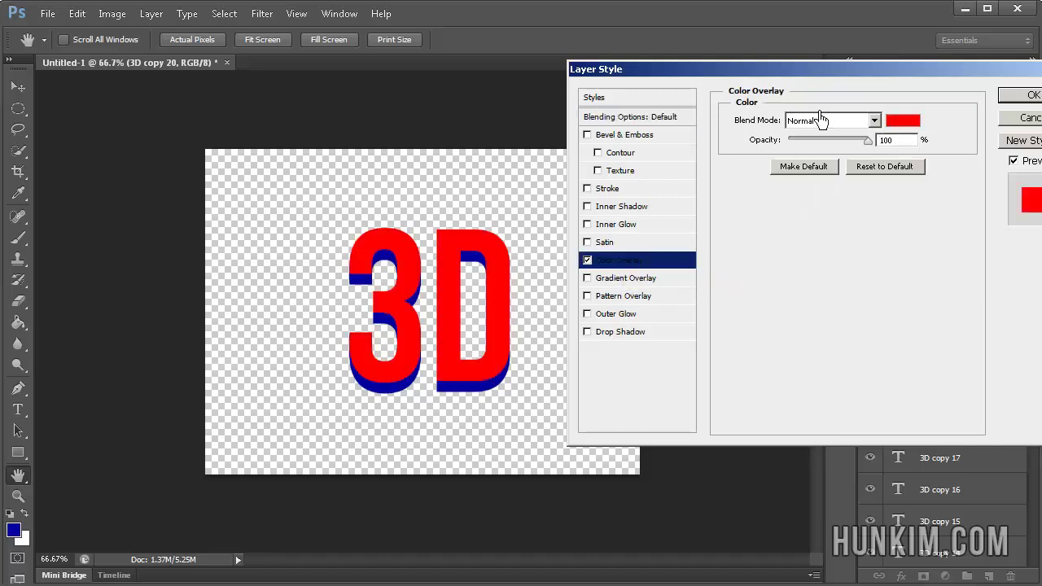
left_click(903, 120)
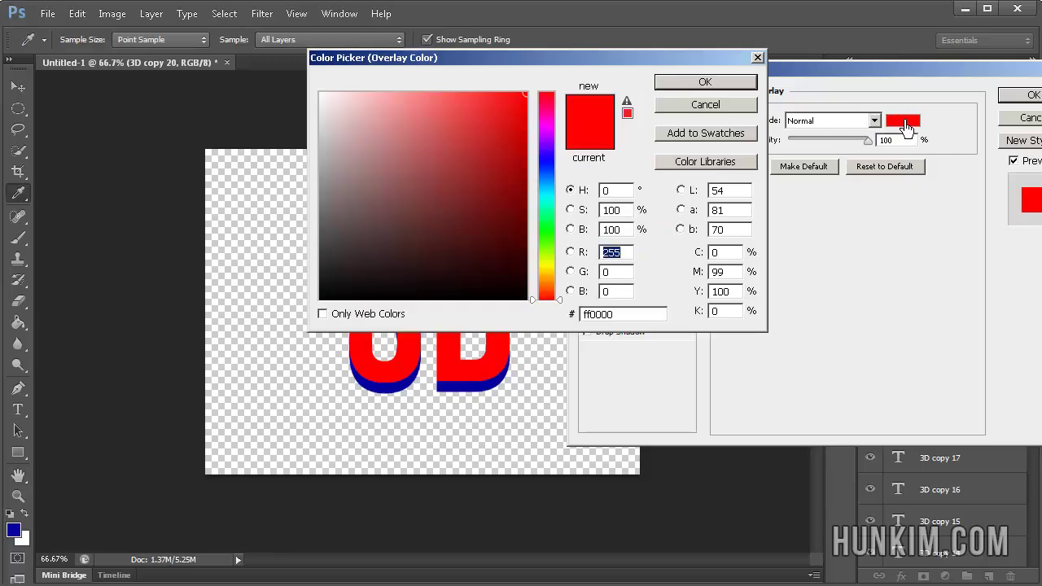
left_click(544, 161)
left_click_drag(508, 69, 747, 202)
left_click(677, 232)
left_click(675, 226)
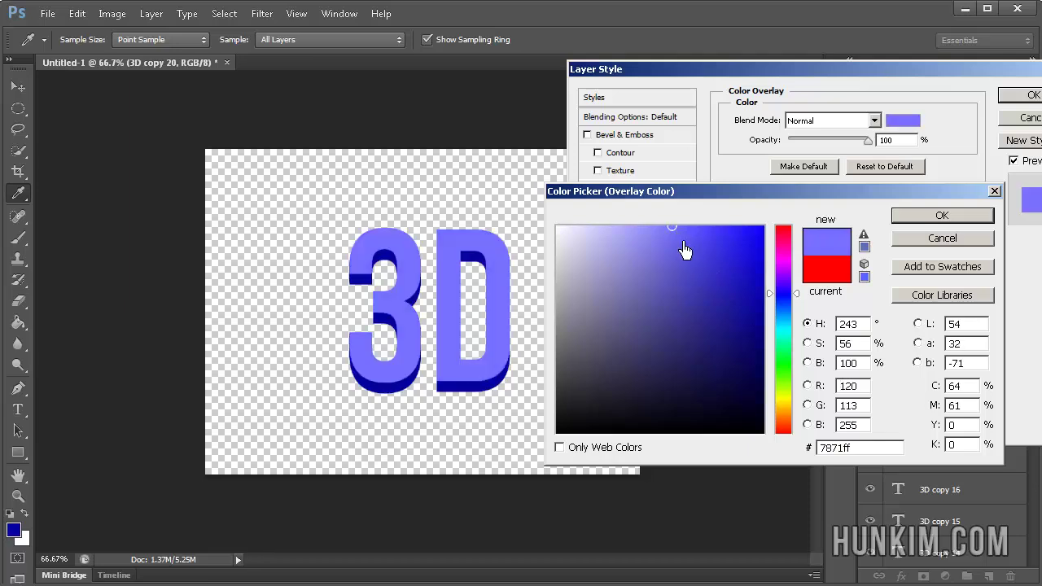
left_click(643, 227)
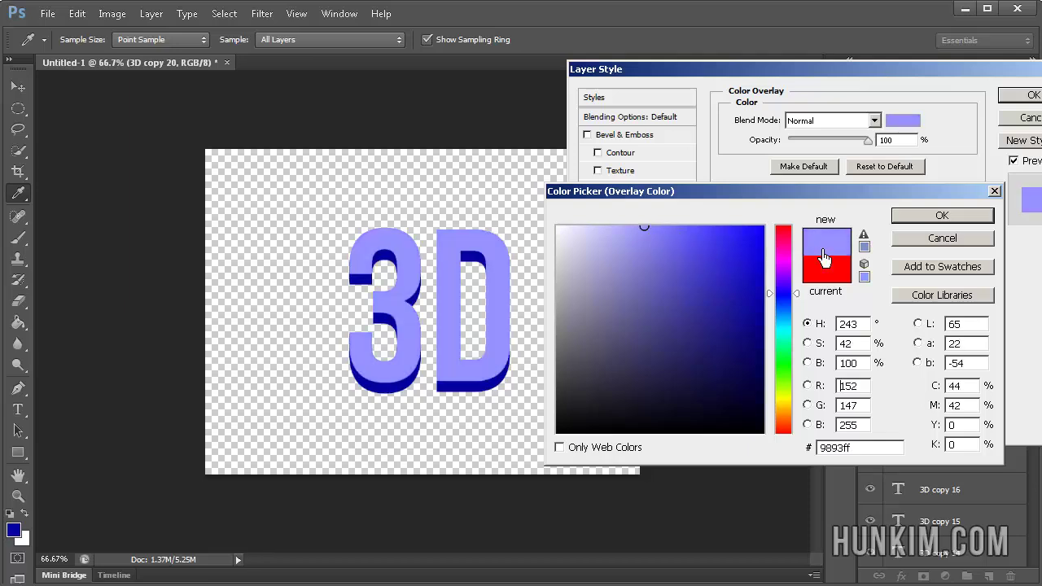
left_click(948, 217)
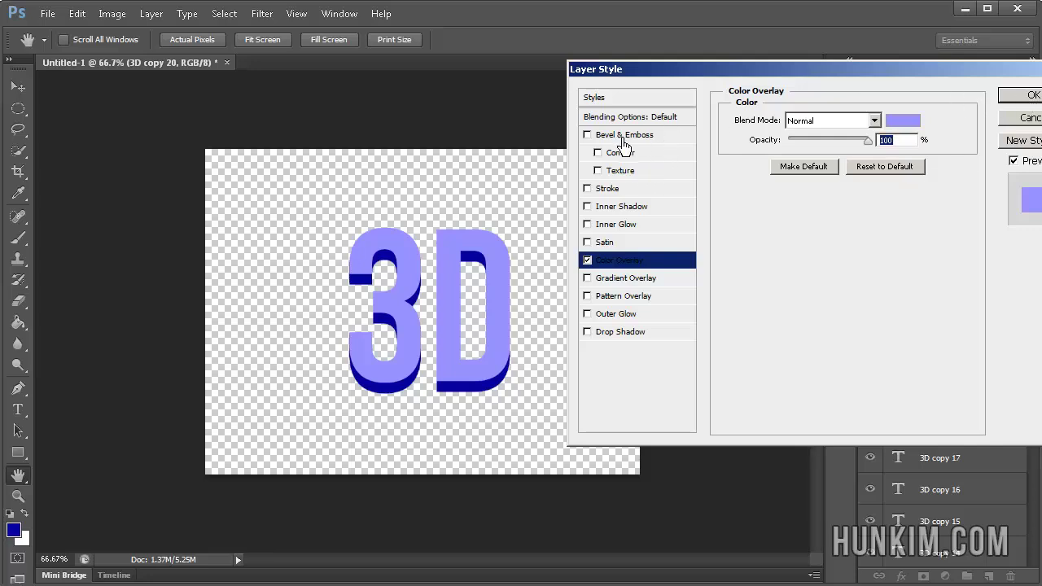
Add a Chisel Soft Bevel & Emboss of 7 px and apply the layer styles
left_click(621, 139)
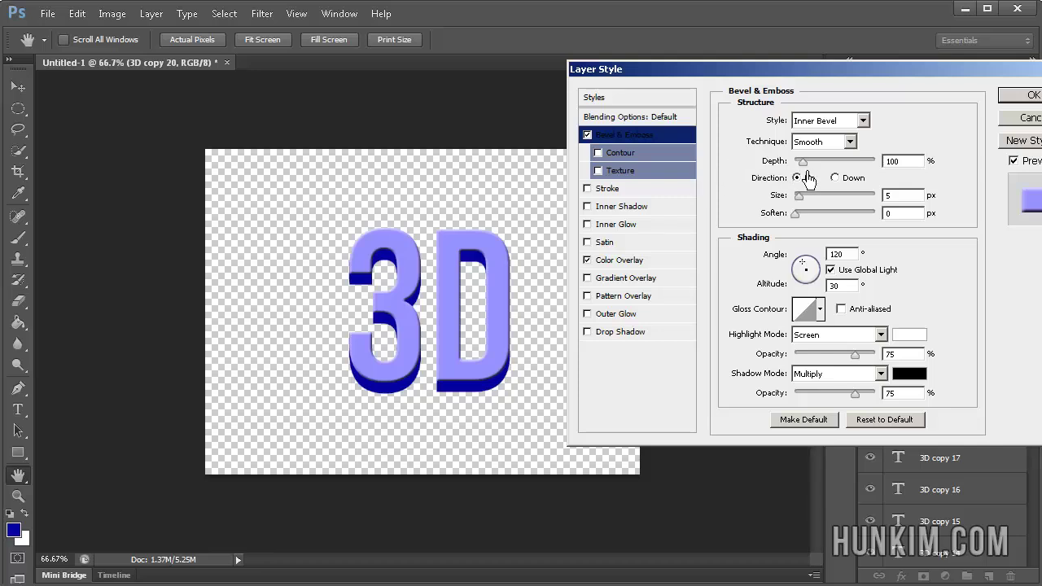
left_click_drag(800, 203, 803, 206)
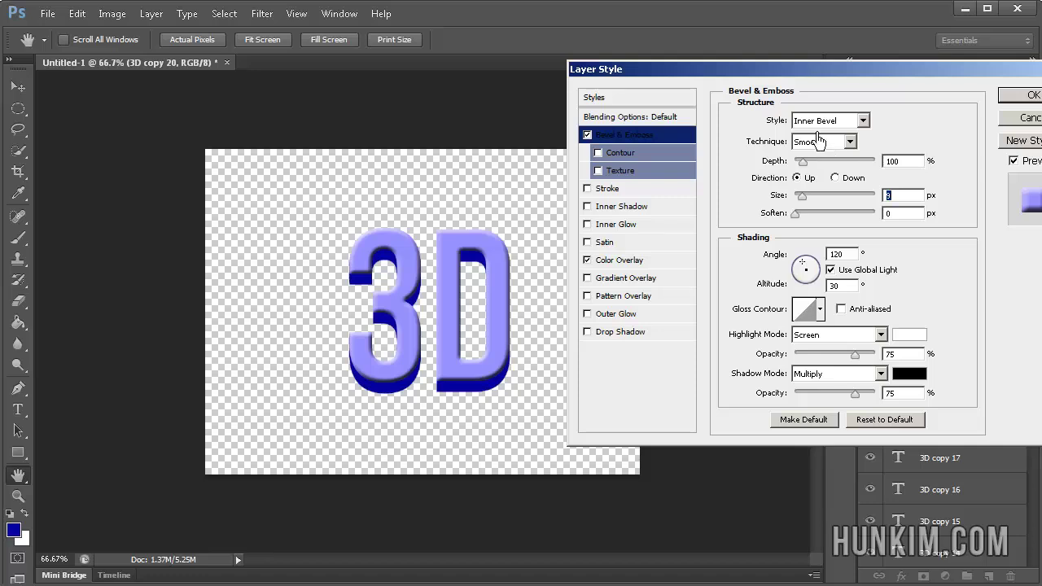
left_click(823, 147)
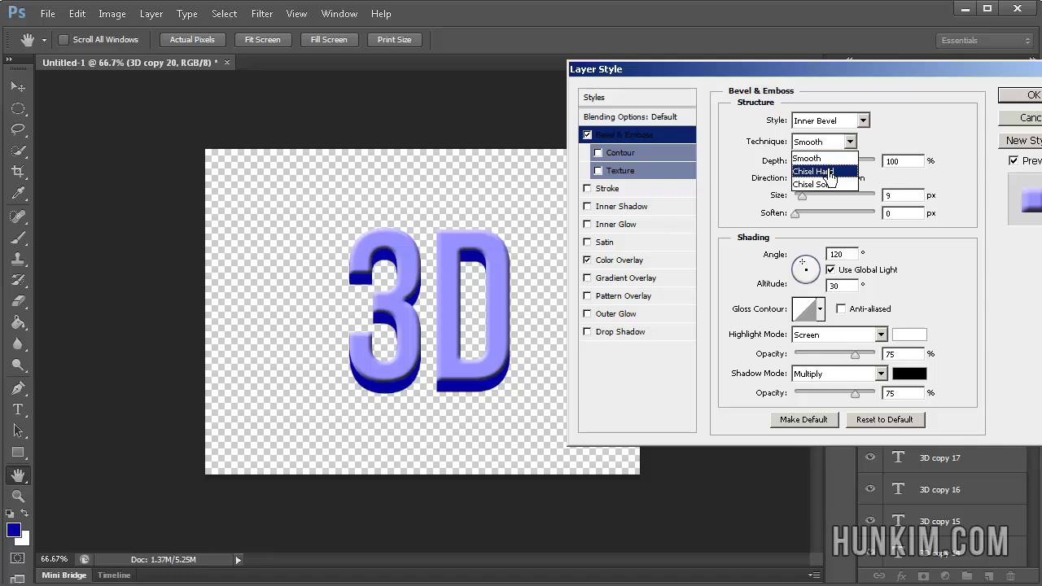
left_click(824, 185)
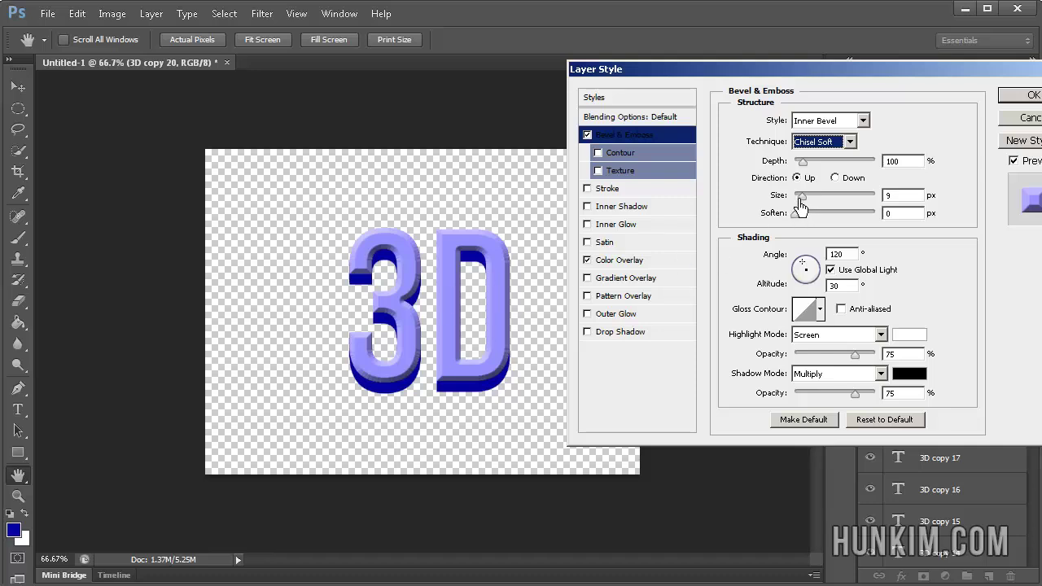
left_click_drag(801, 201, 800, 201)
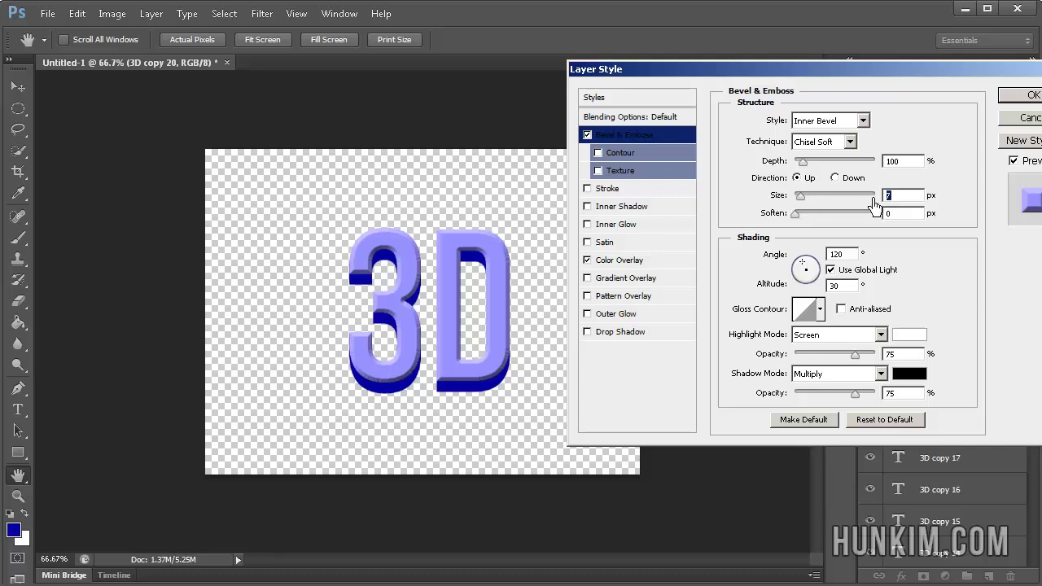
left_click(1009, 100)
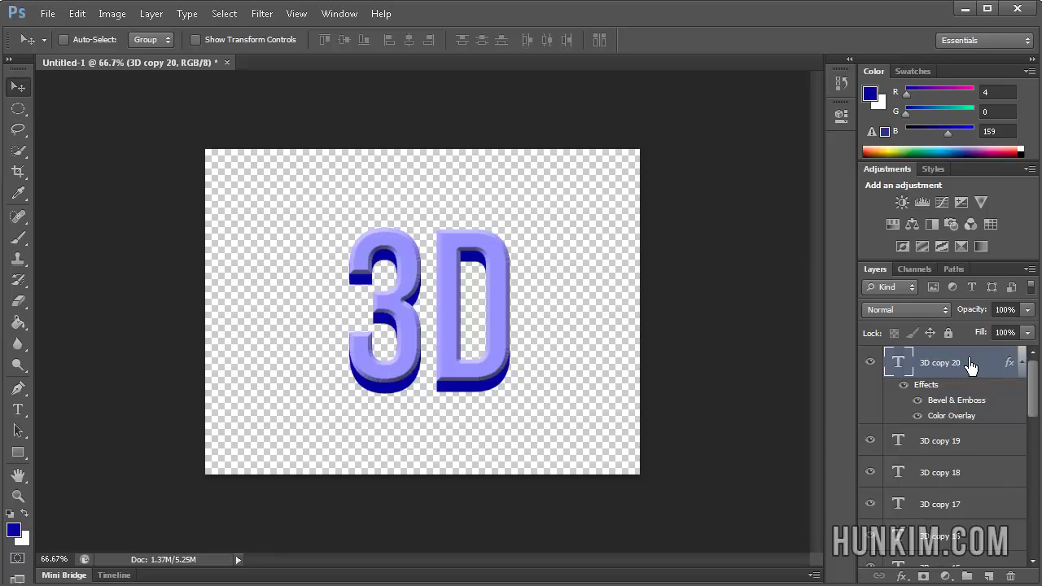
Select all the 3D text layers, rasterize them and merge them into 3D copy 20
left_click_drag(1032, 399, 1037, 567)
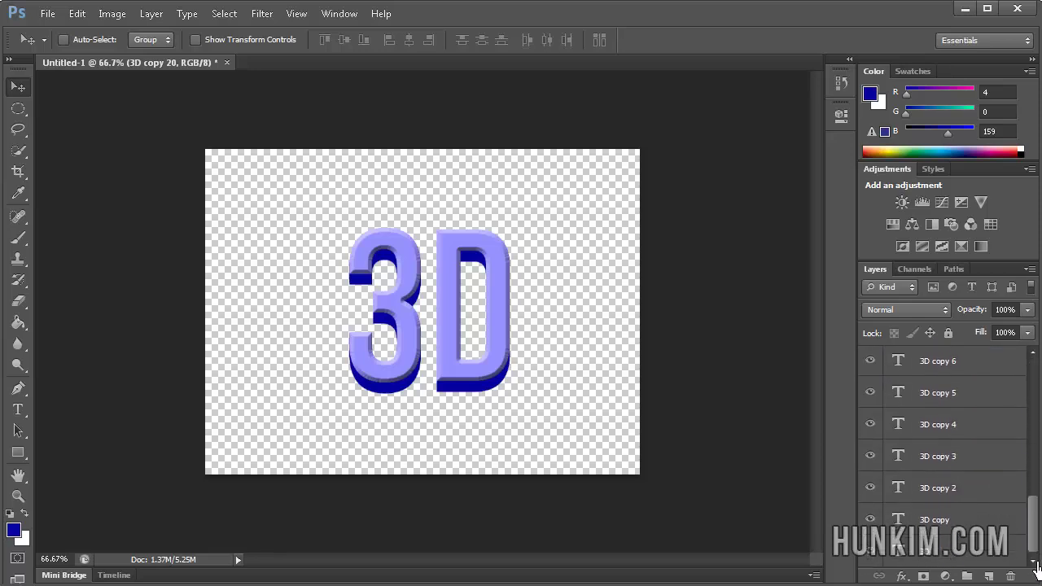
left_click(954, 555, "shift")
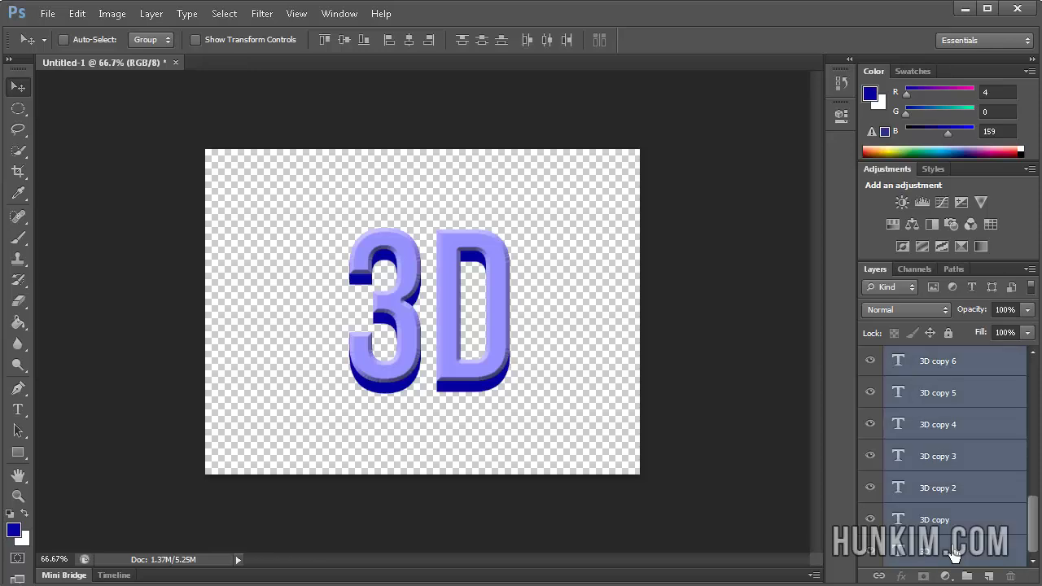
right_click(983, 437)
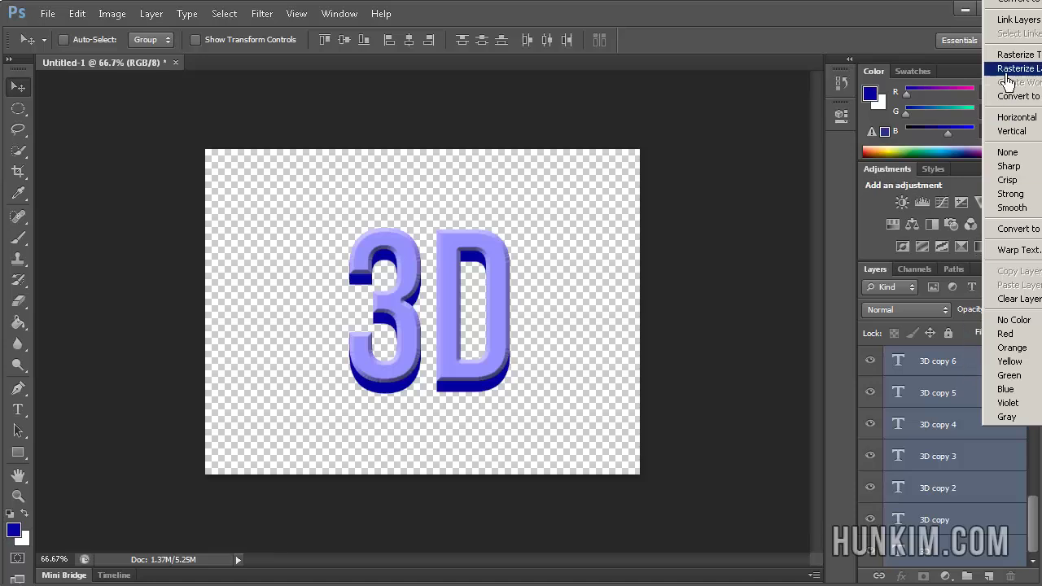
left_click(1012, 55)
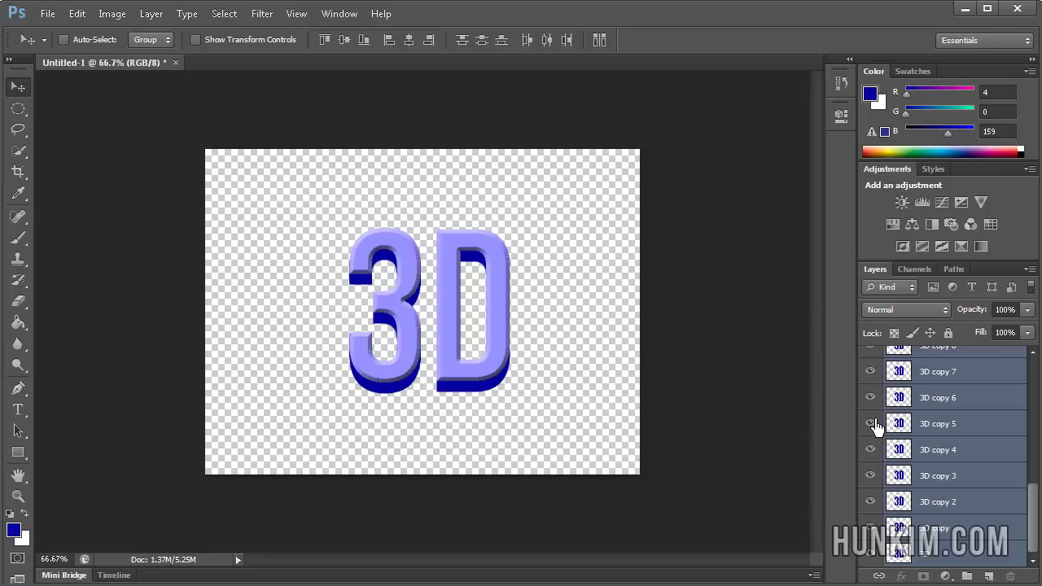
right_click(982, 411)
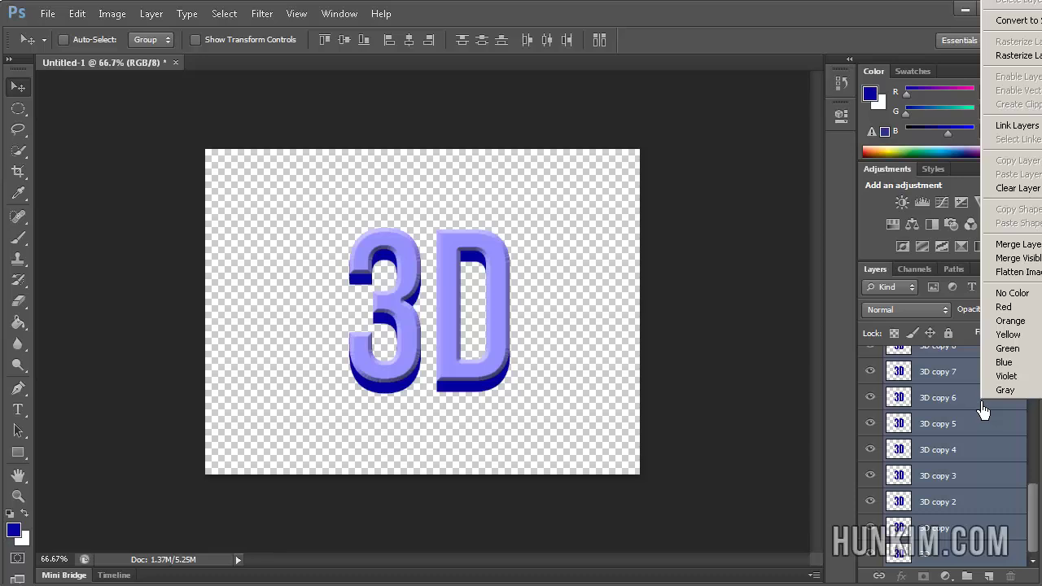
left_click(1006, 246)
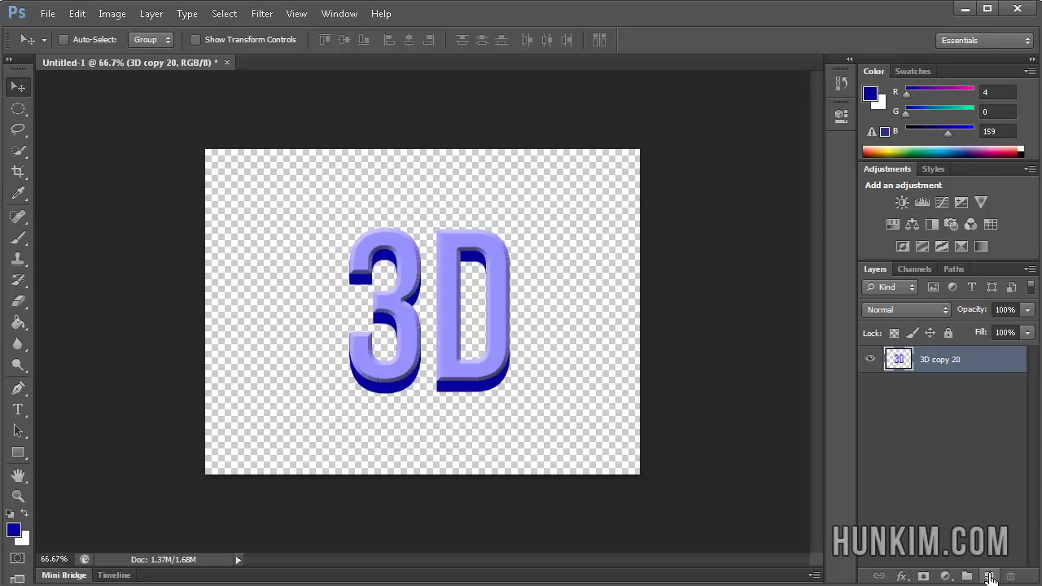
Add Layer 1 below 3D copy 20 and pick a dark gray foreground colour
left_click(988, 576)
left_click_drag(942, 363, 953, 432)
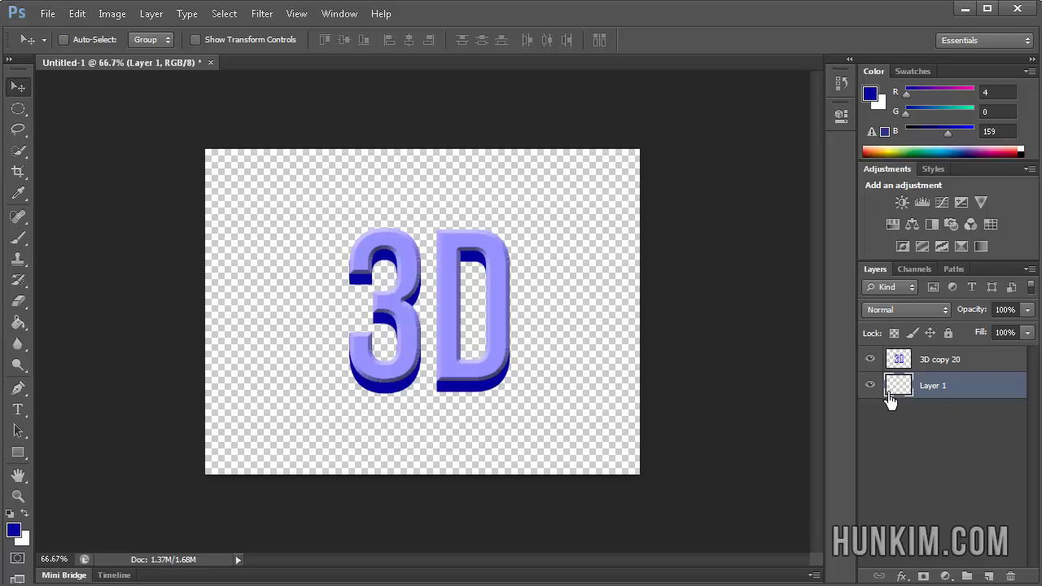
left_click(13, 530)
mouse_move(629, 327)
left_mouse_down()
mouse_move(551, 386)
mouse_move(513, 389)
left_mouse_up()
Confirm the 66/66/66 dark grey and paint-bucket fill Layer 1 with it
left_click(910, 216)
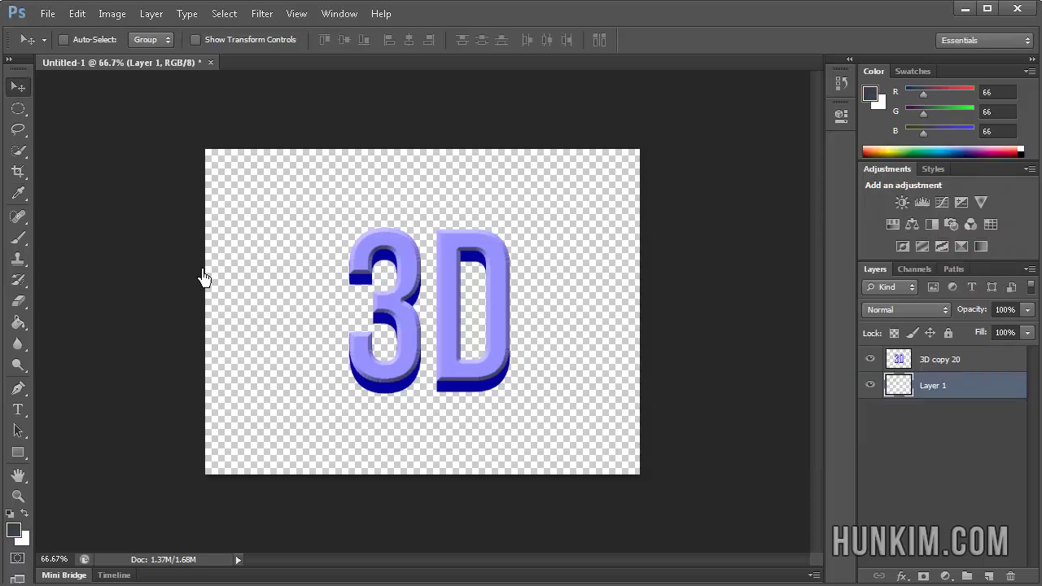
left_click(18, 322)
left_click(281, 358)
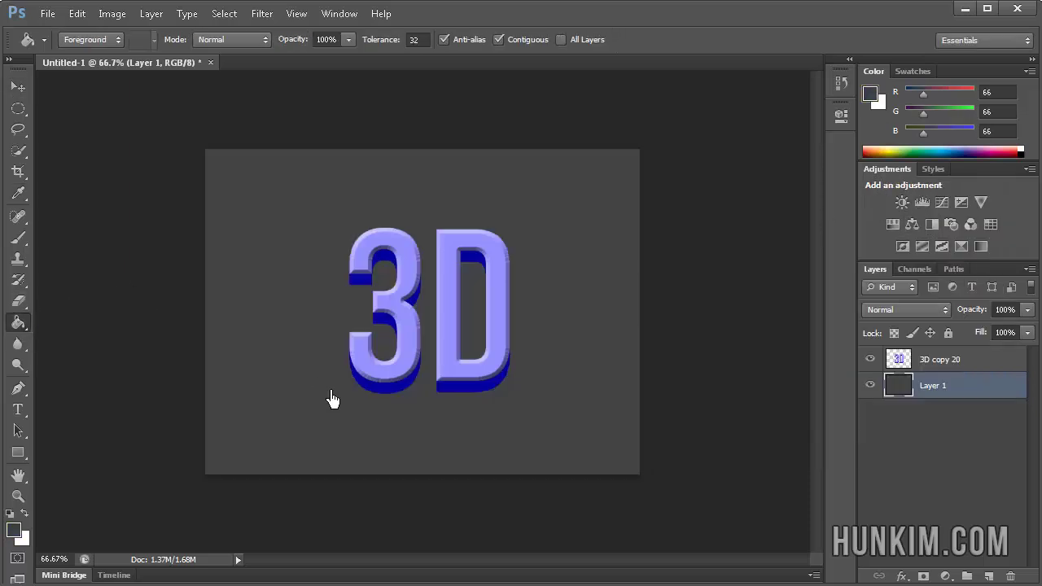
Add a new empty Layer 2 above 3D copy 20
double_click(966, 394)
left_click(1025, 120)
left_click(953, 366)
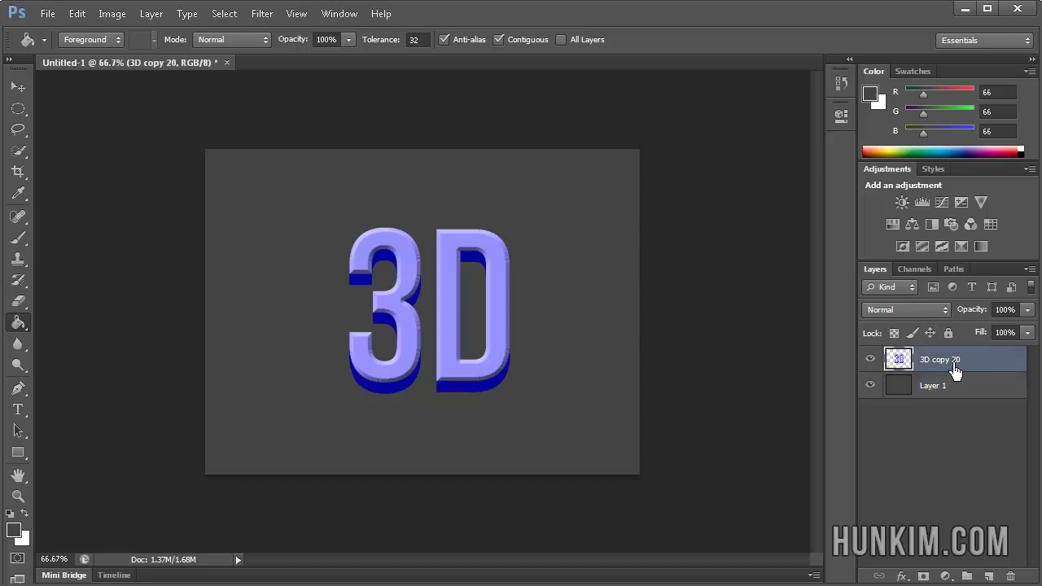
left_click(988, 576)
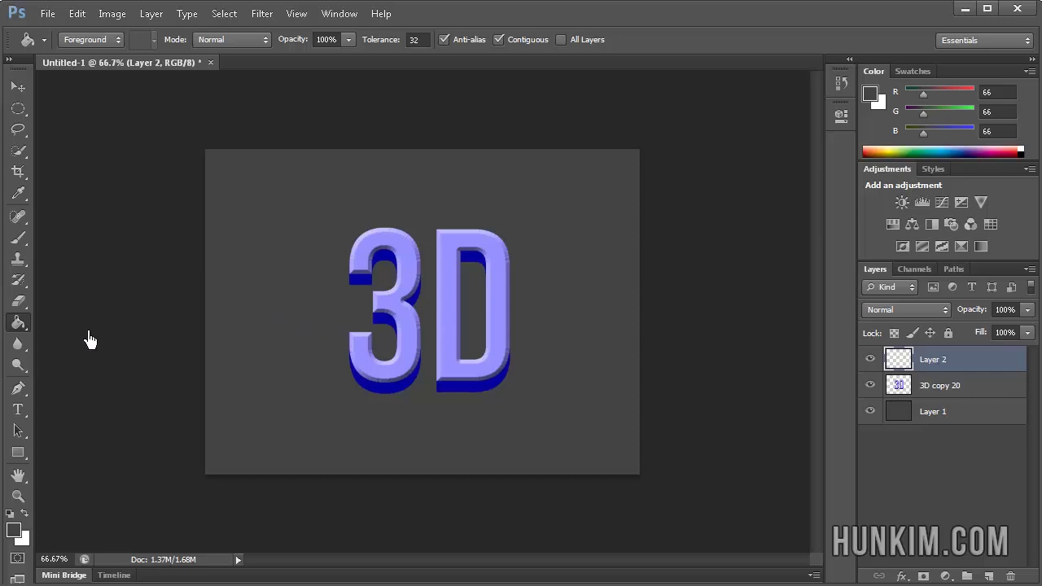
Select the Ellipse Tool in Shape mode
left_click(19, 453)
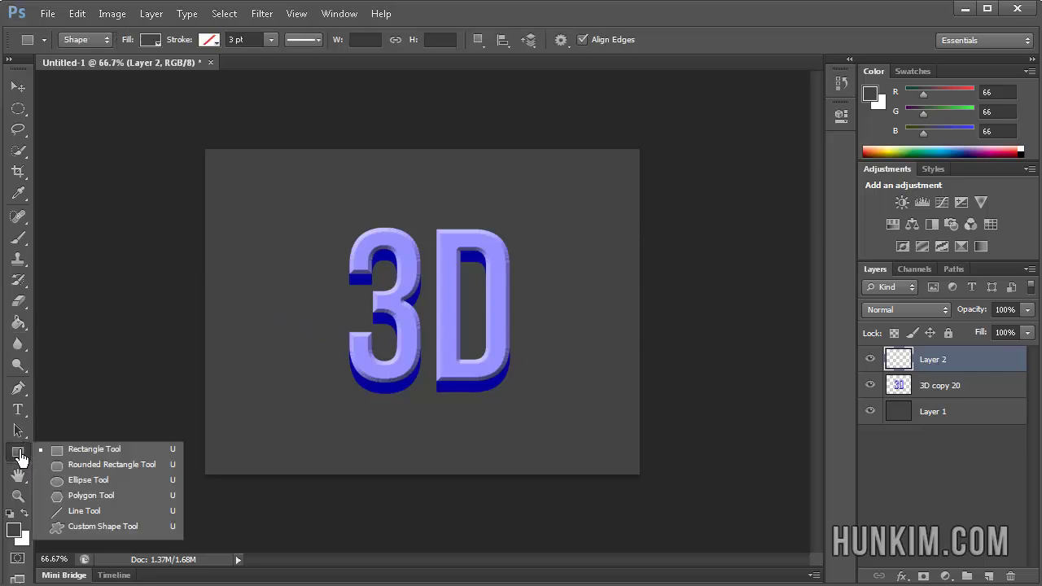
left_click(90, 480)
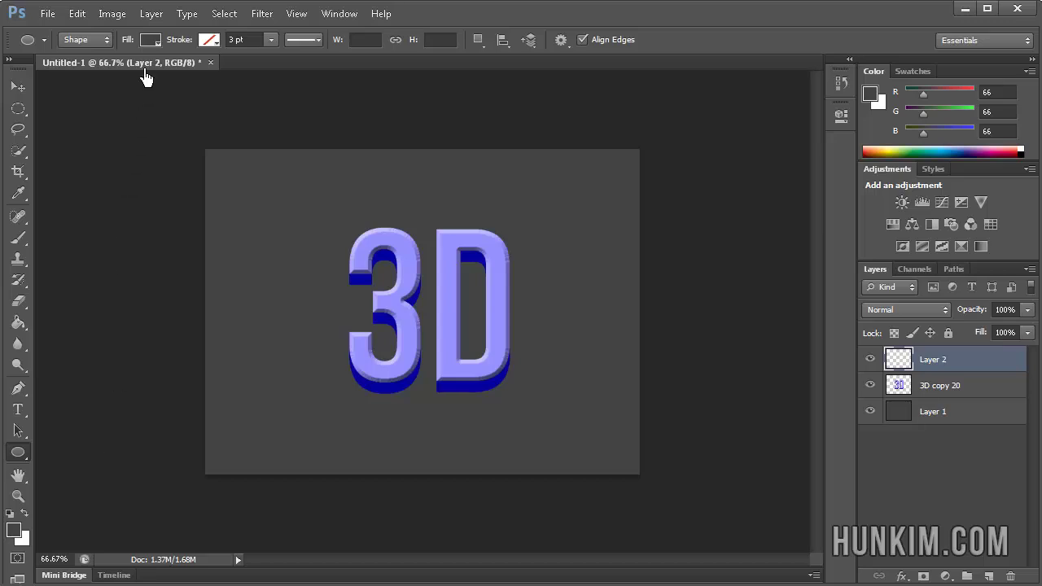
left_click(105, 44)
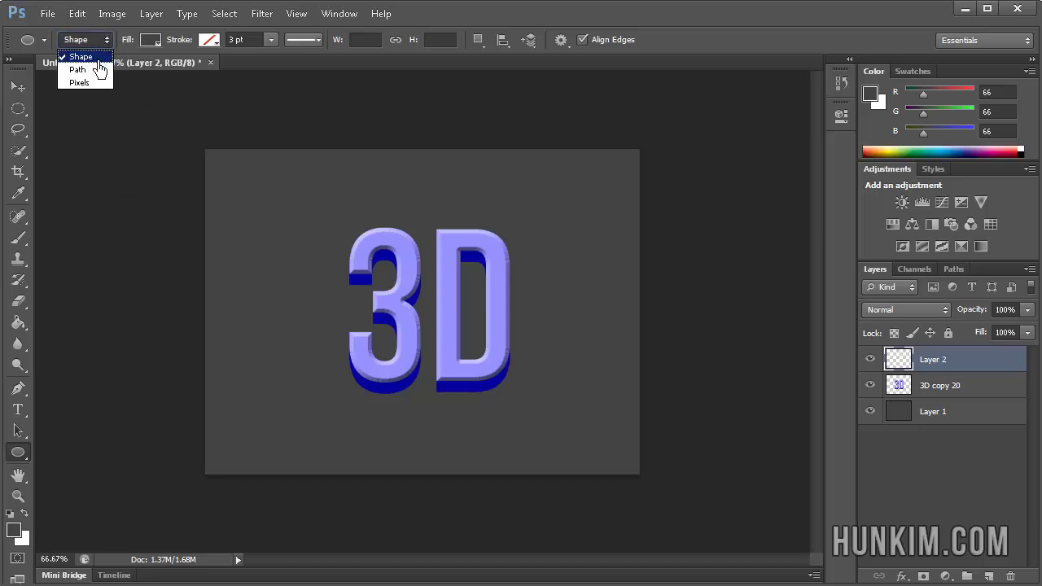
left_click(92, 54)
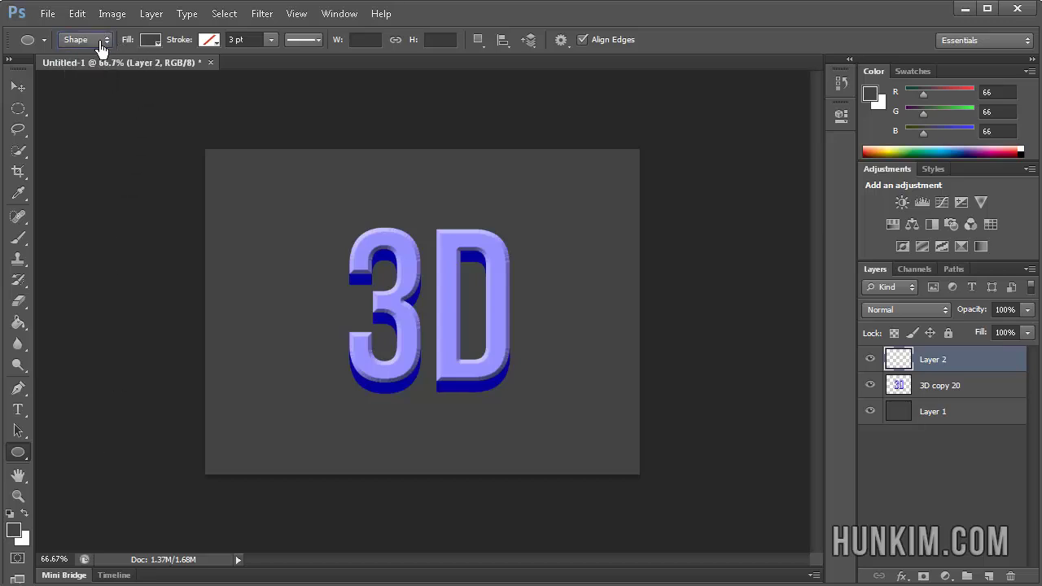
Set the shape fill to white and draw a trial ellipse over the upper text
left_click(150, 44)
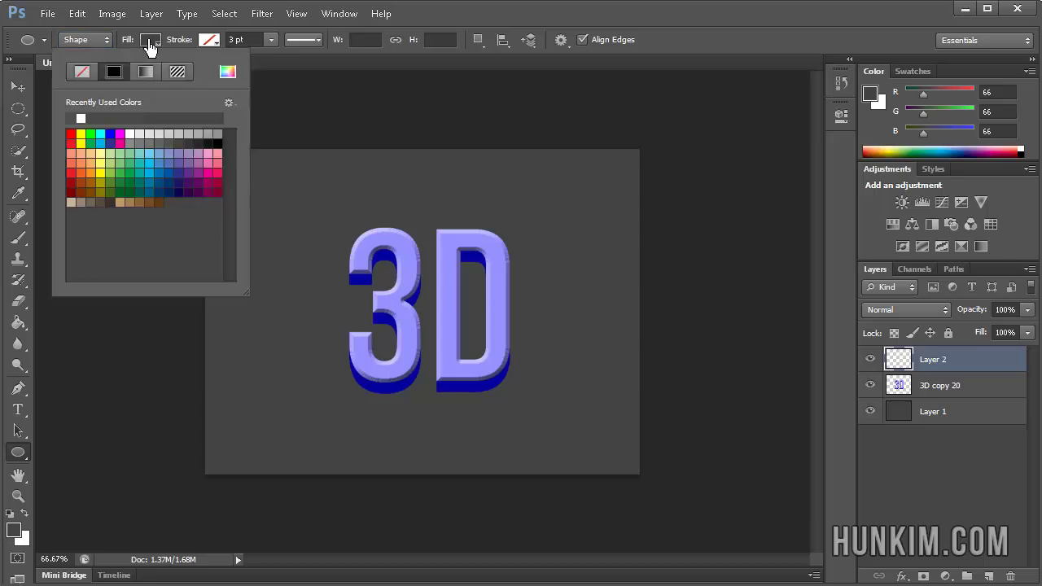
left_click(130, 135)
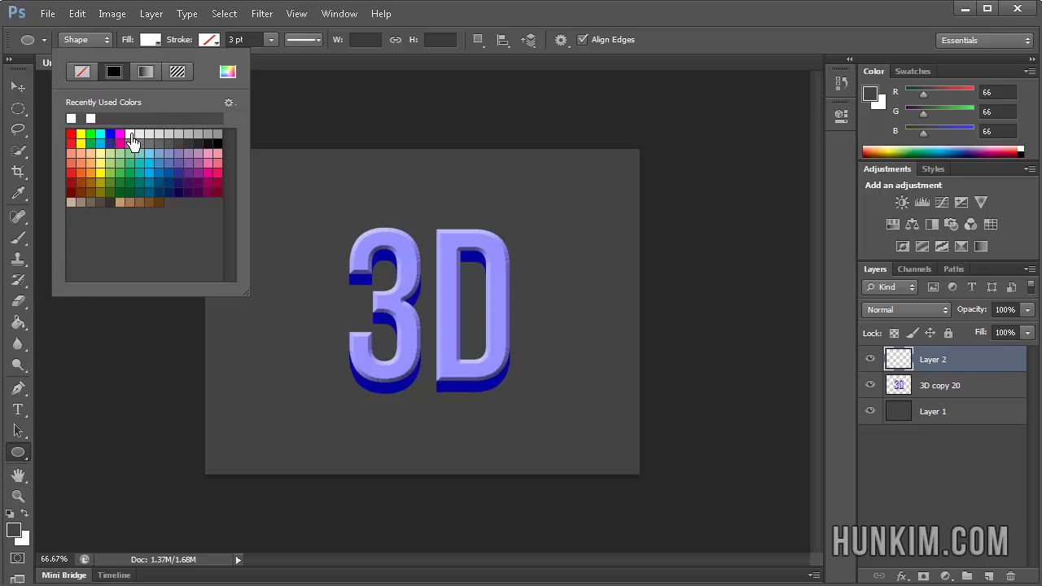
left_click(154, 39)
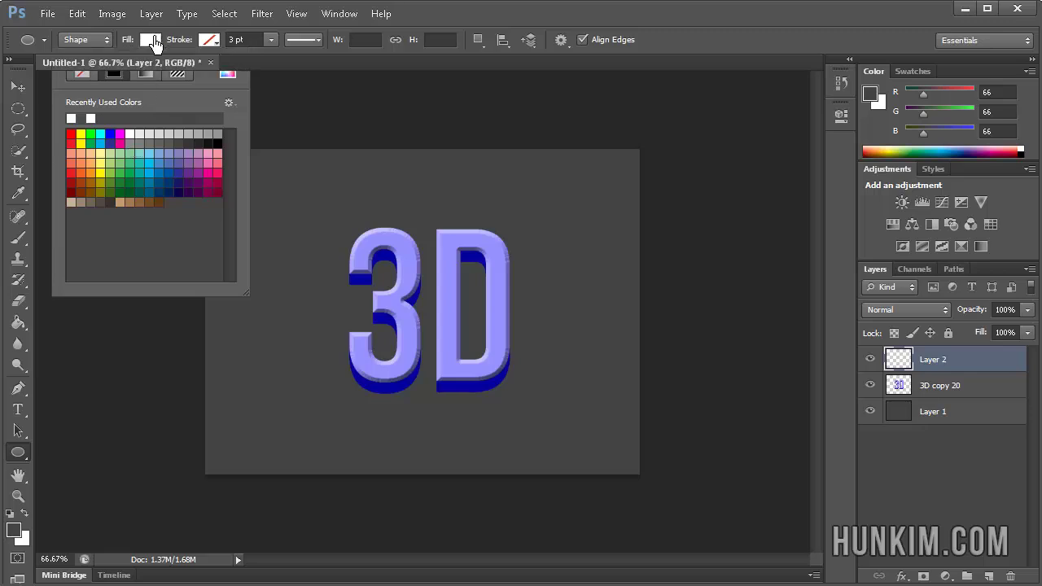
left_click_drag(265, 188, 567, 300)
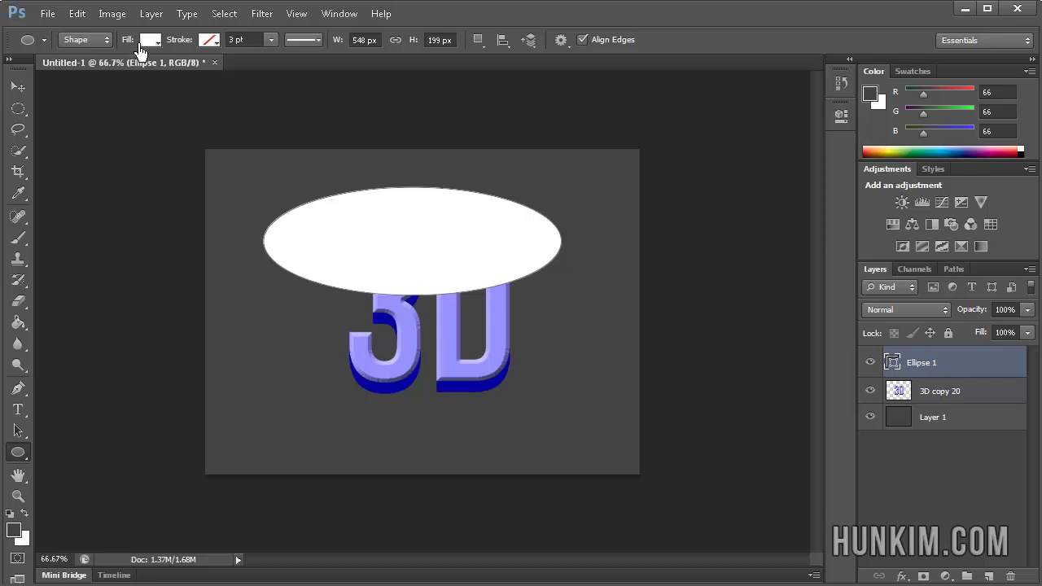
Replace the trial with a wider ellipse across the text top, blended in Soft Light
key("ctrl+z")
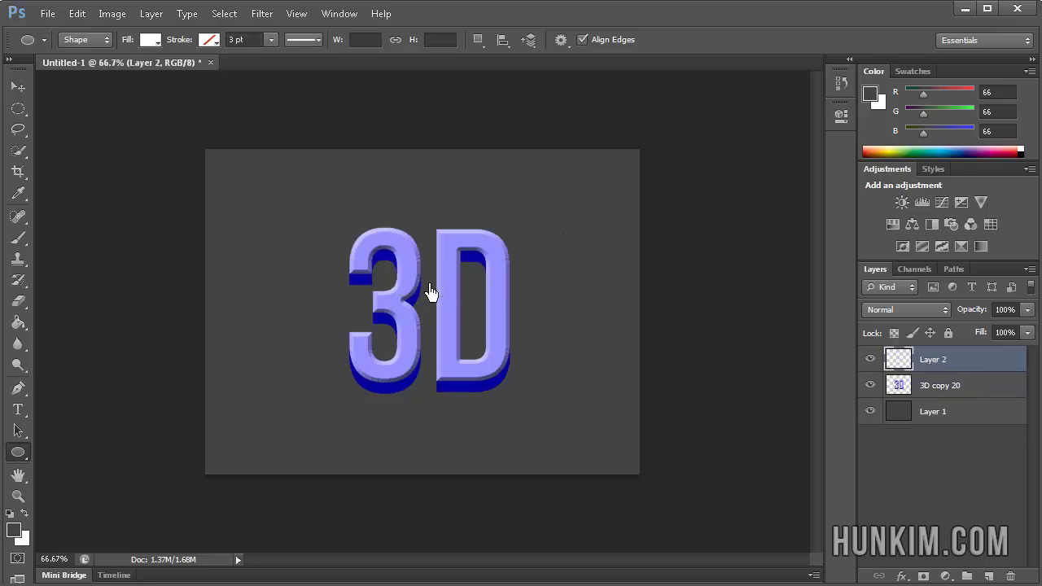
left_click_drag(246, 191, 655, 296)
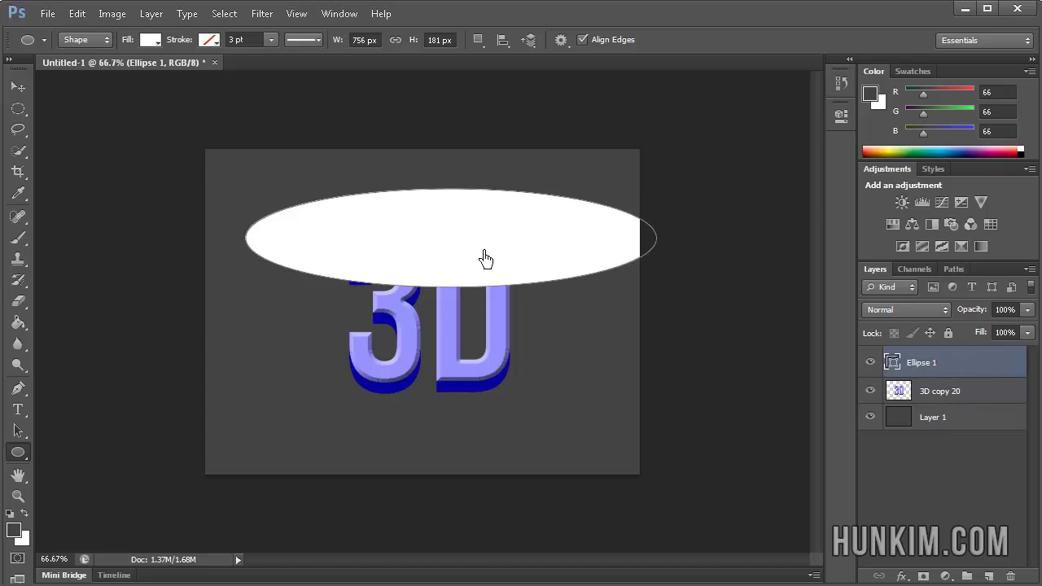
left_click(907, 323)
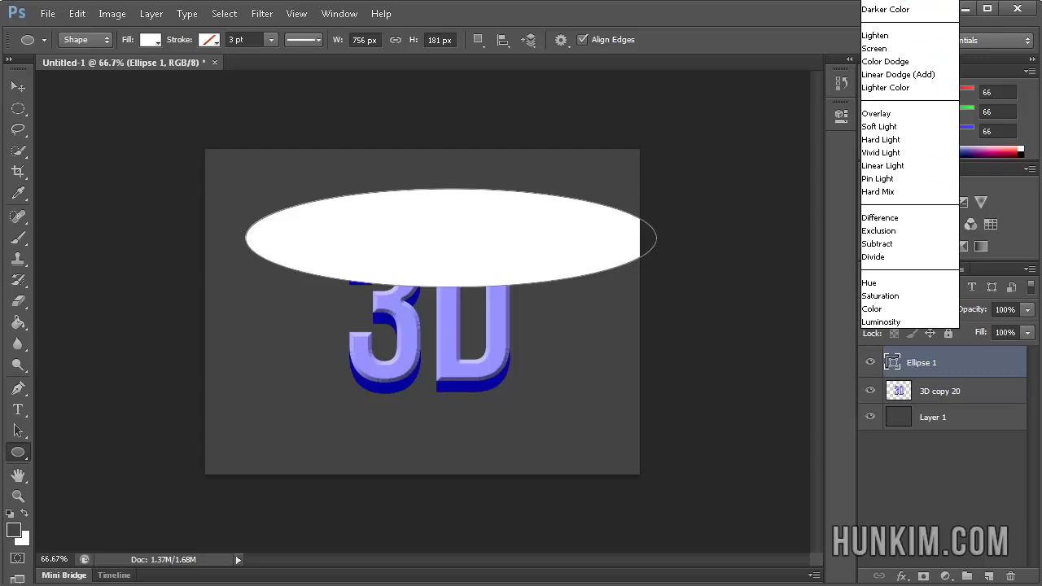
key("Escape")
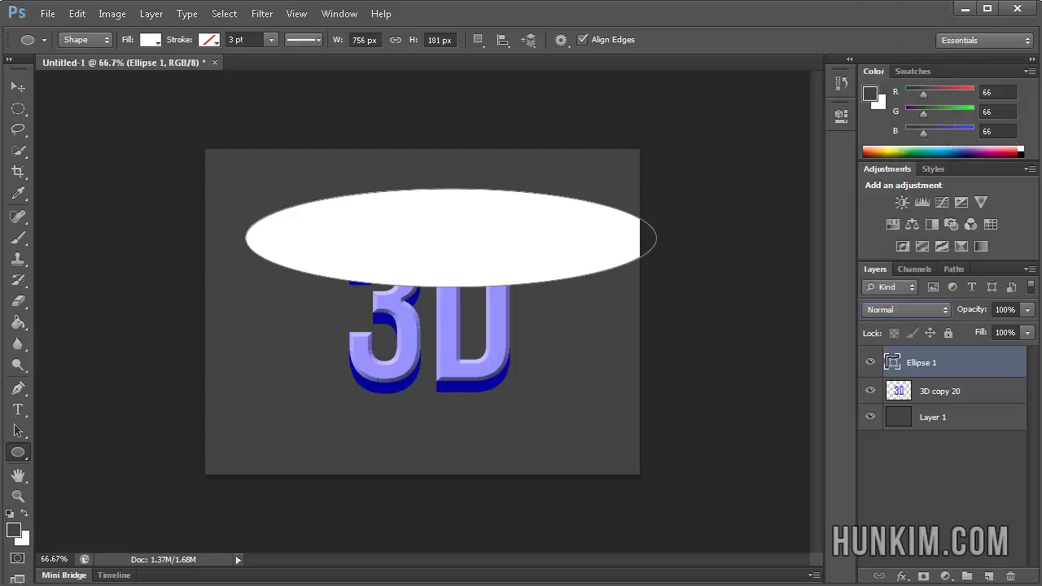
key("Down")
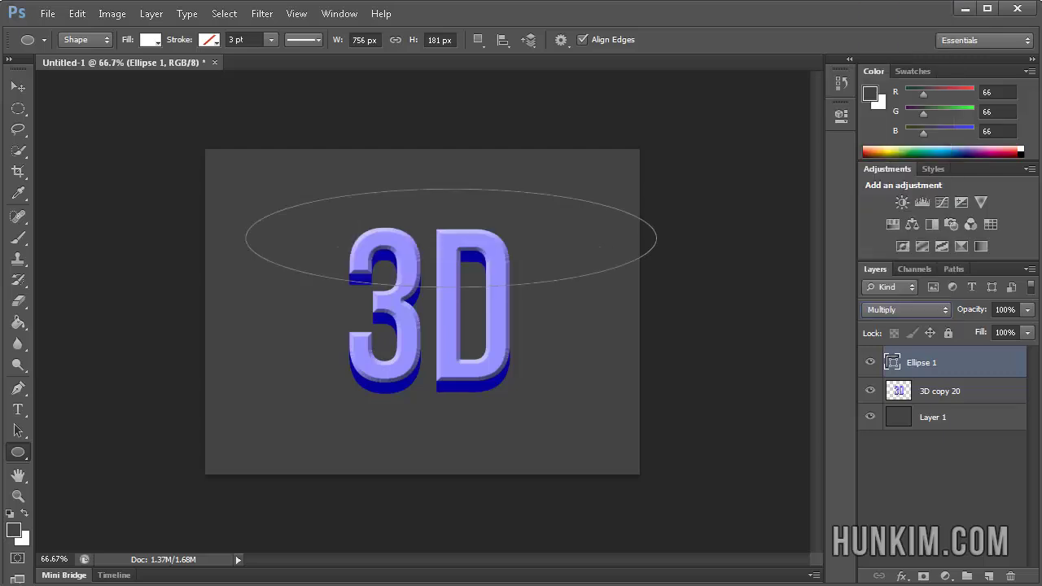
key("Down")
key("Down")
key("Down")
key("Down")
key("Down")
key("Down")
key("Down")
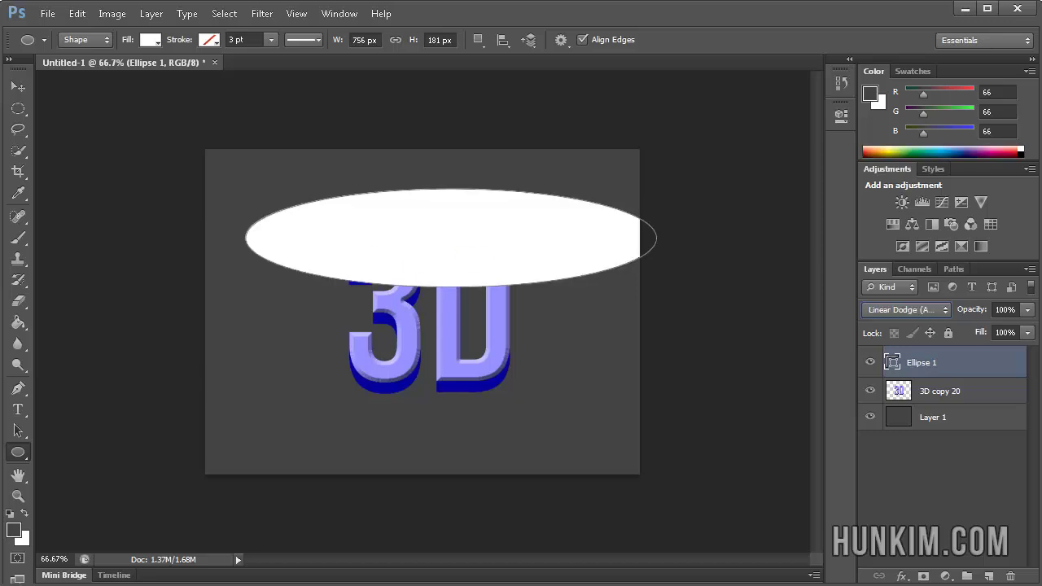
key("Down")
key("Down")
key("Down")
key("Down")
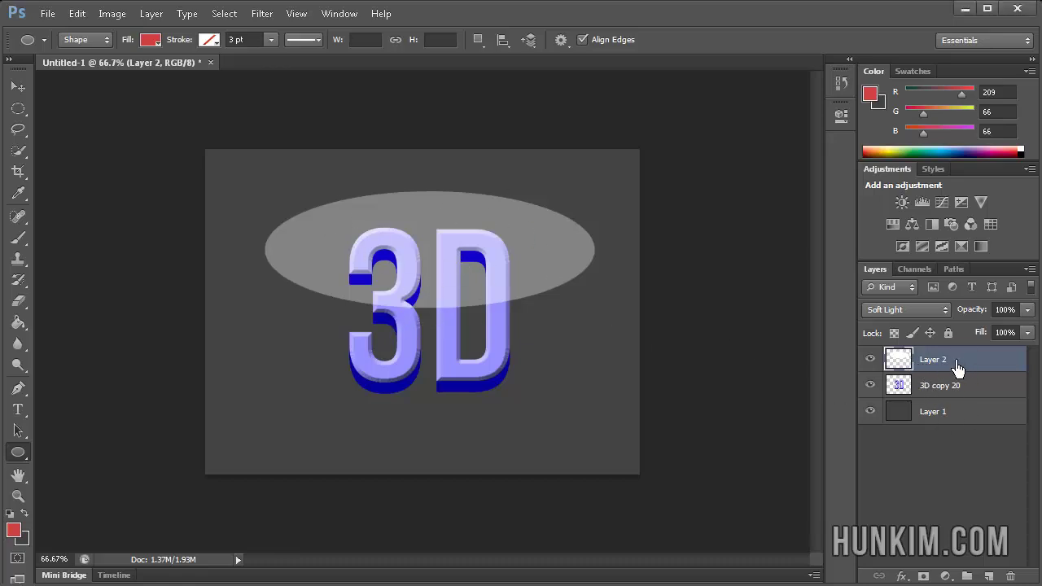
Keep Layer 2's highlight in Soft Light and clip it to the 3D copy 20 text layer
left_click(904, 311)
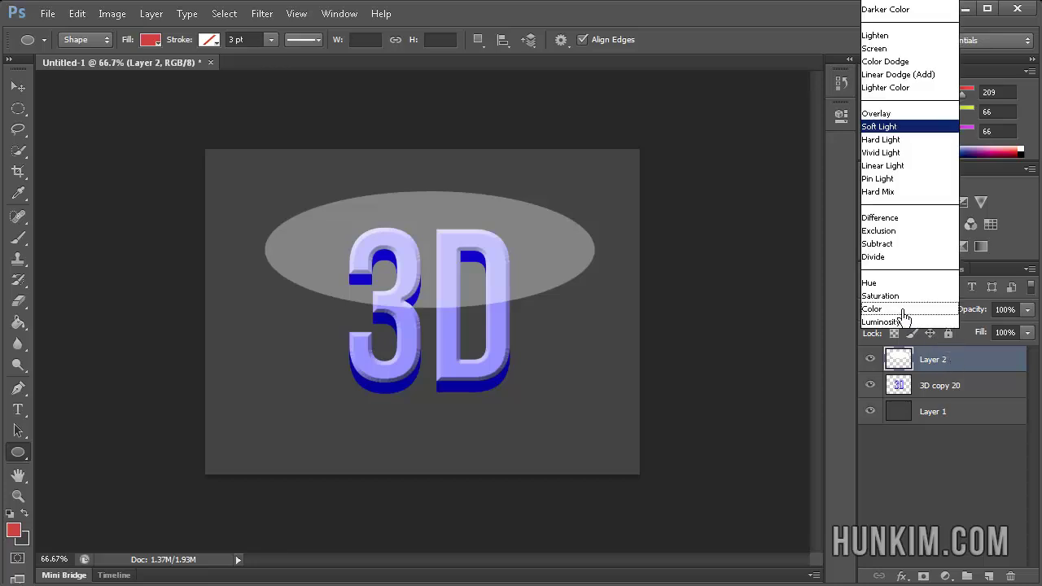
left_click(878, 132)
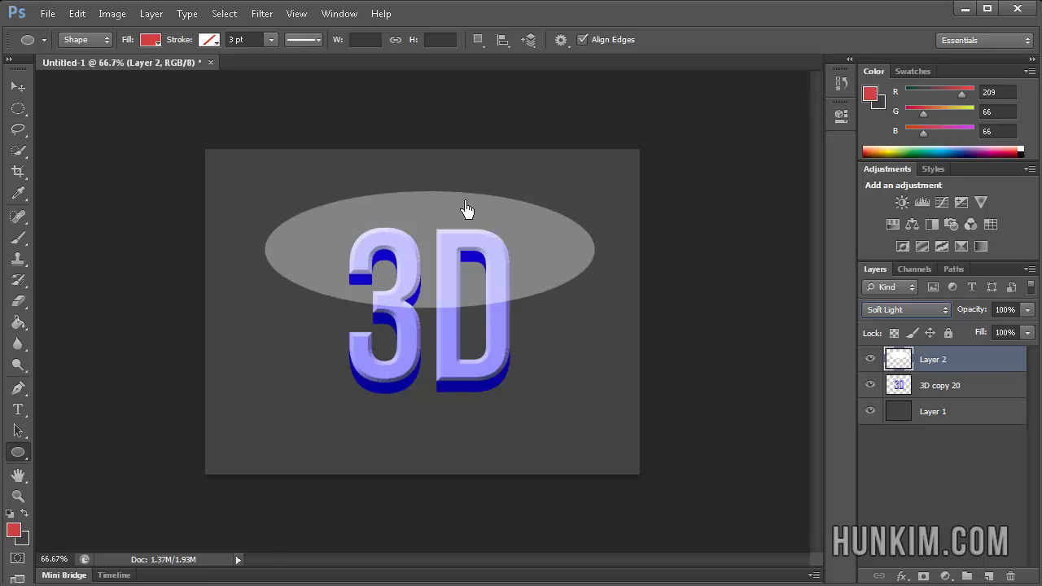
right_click(986, 365)
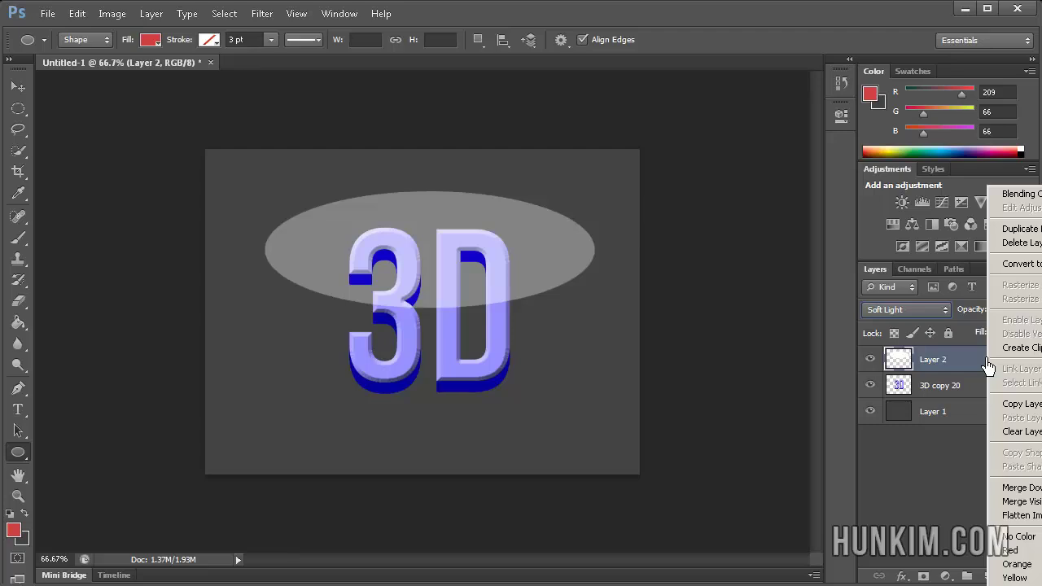
left_click(1030, 348)
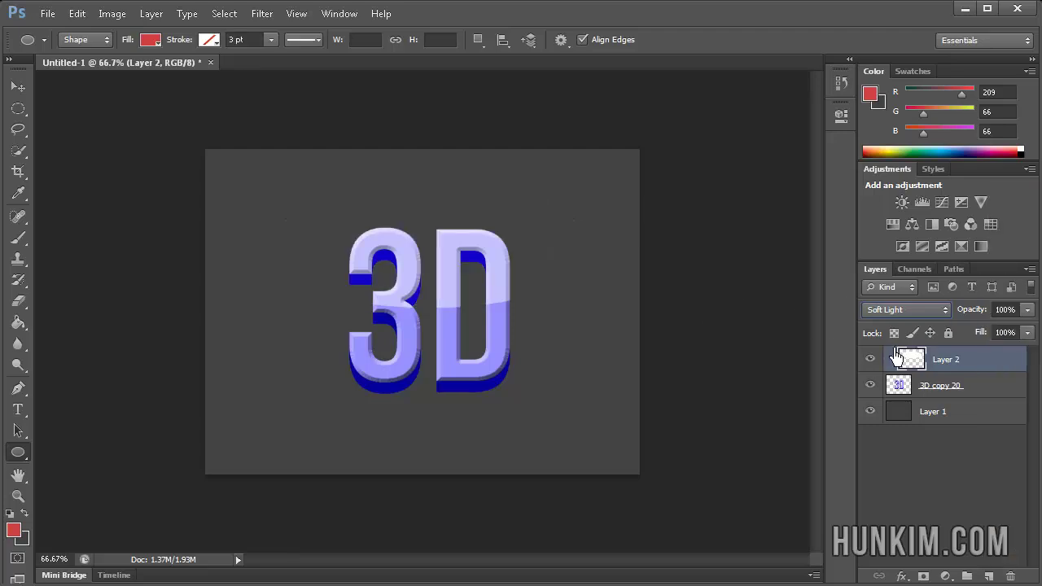
left_click(988, 395)
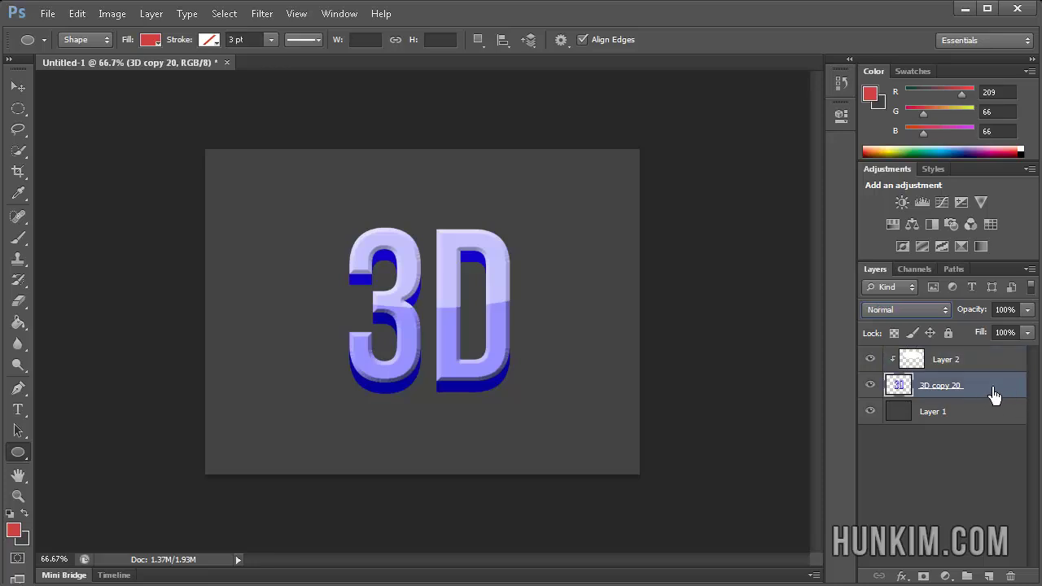
Add a 90° Multiply drop shadow at 75% opacity to the 3D copy 20 text
double_click(992, 395)
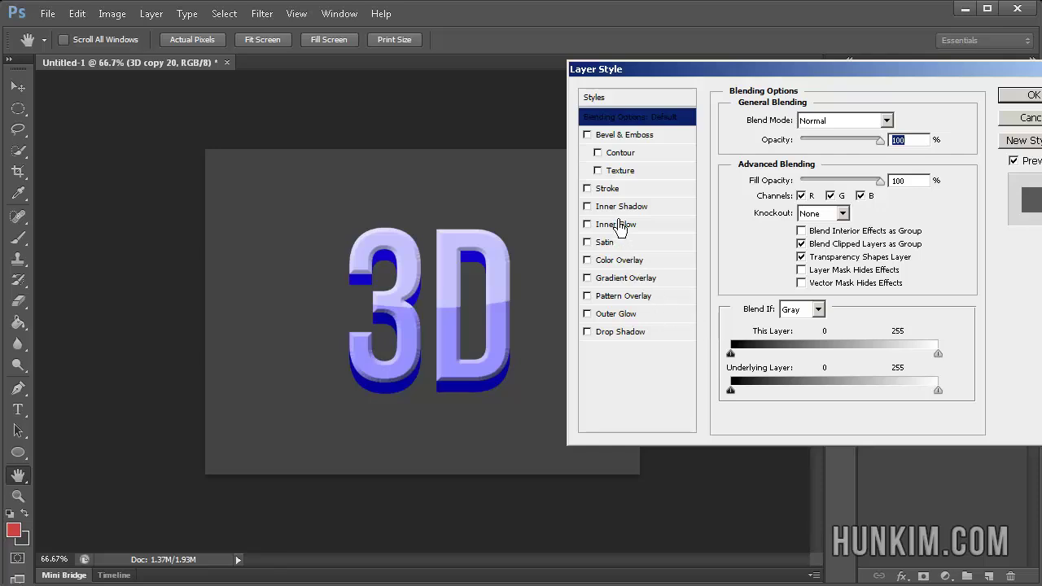
left_click(631, 332)
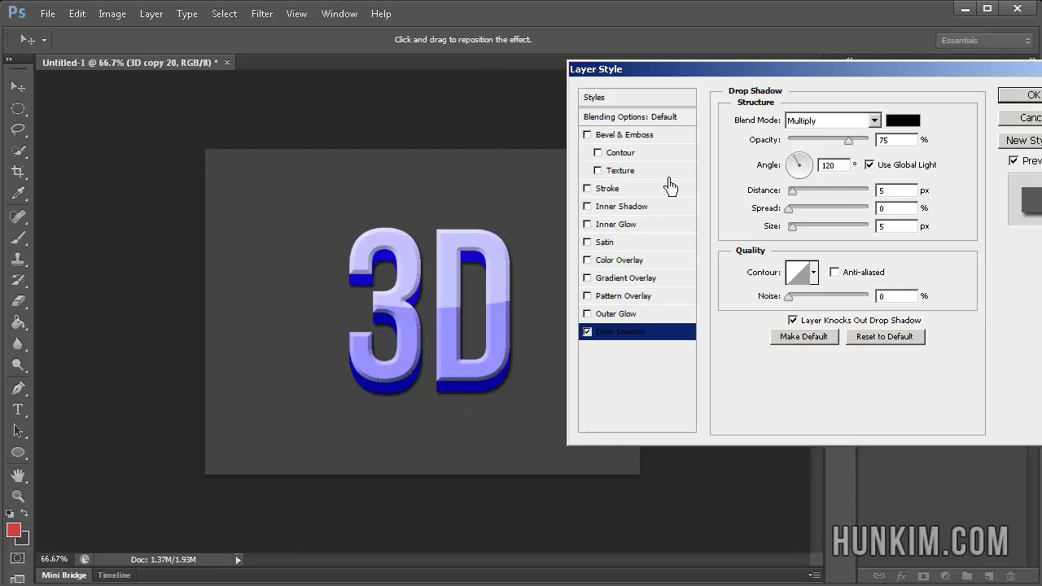
left_click_drag(801, 168, 800, 155)
left_click(798, 161)
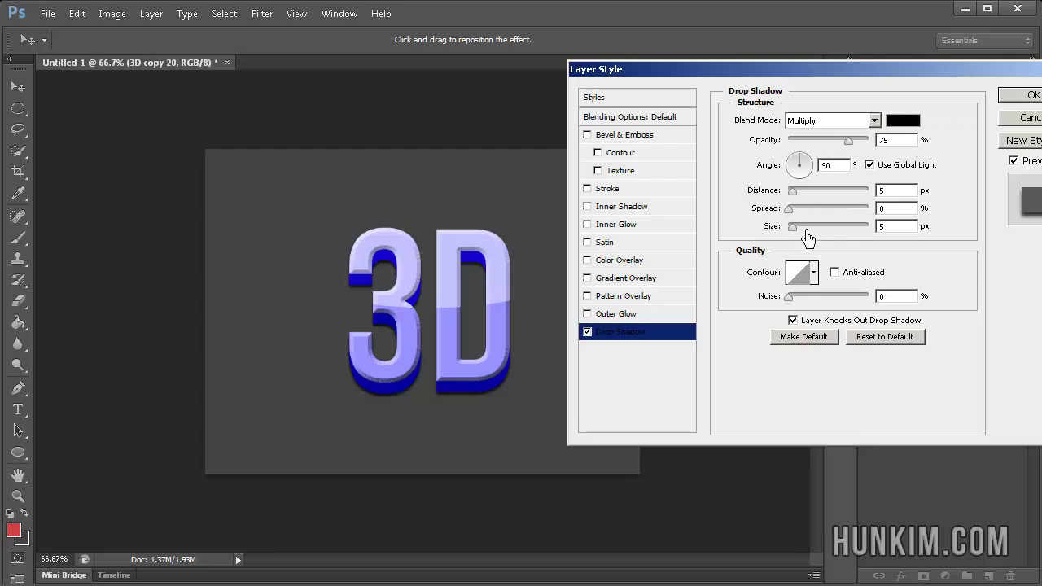
left_click(1009, 99)
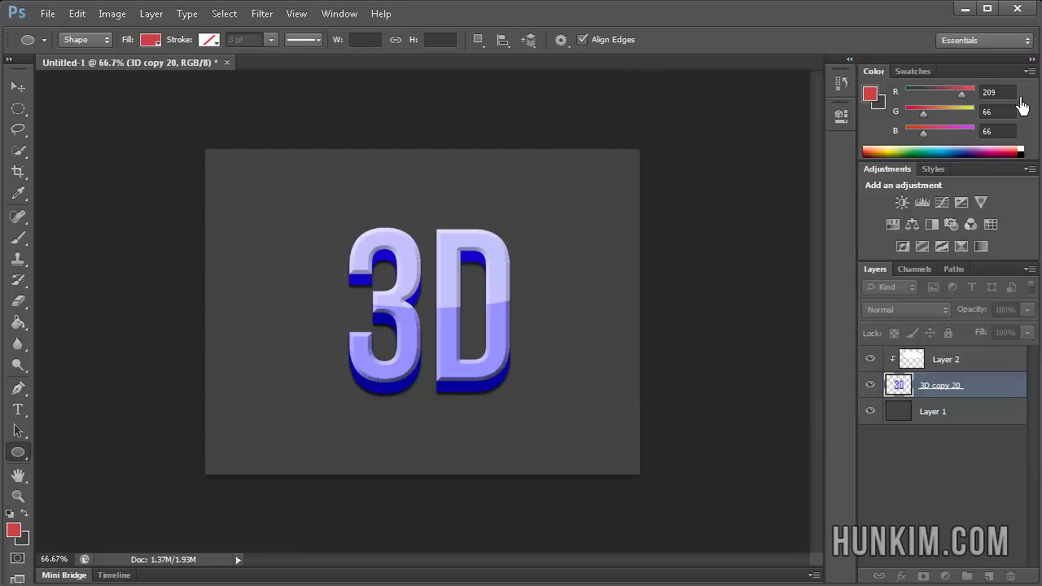